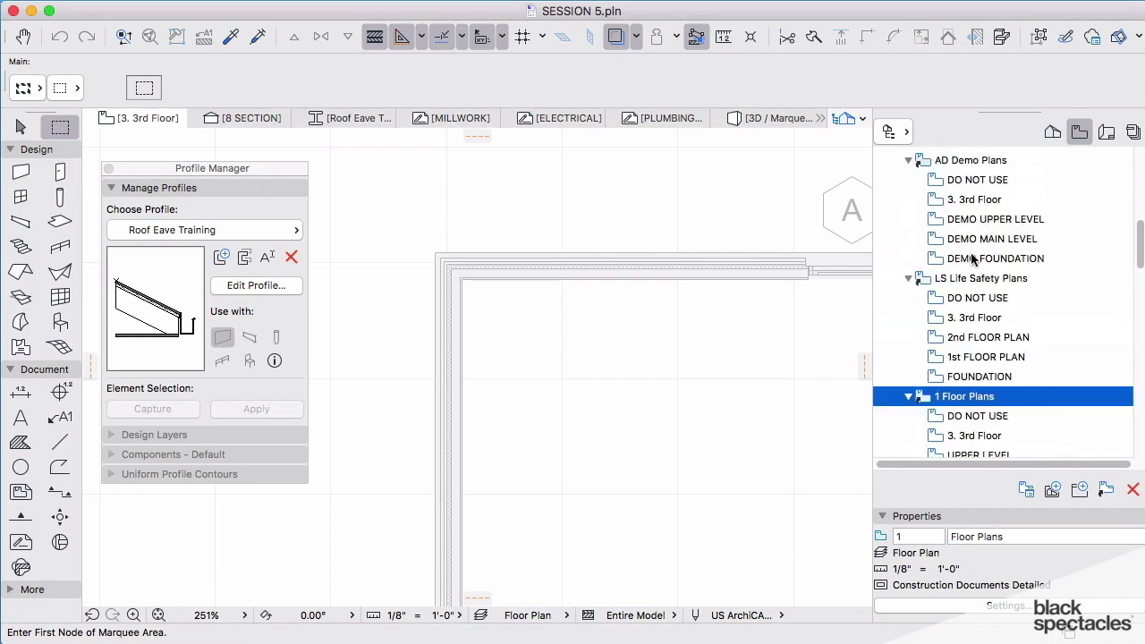
Examine the view map, collapsing both Construction Documentation sets and reopening the cloned set to locate its 1 Floor Plans folder
scroll(973, 264, down, 3)
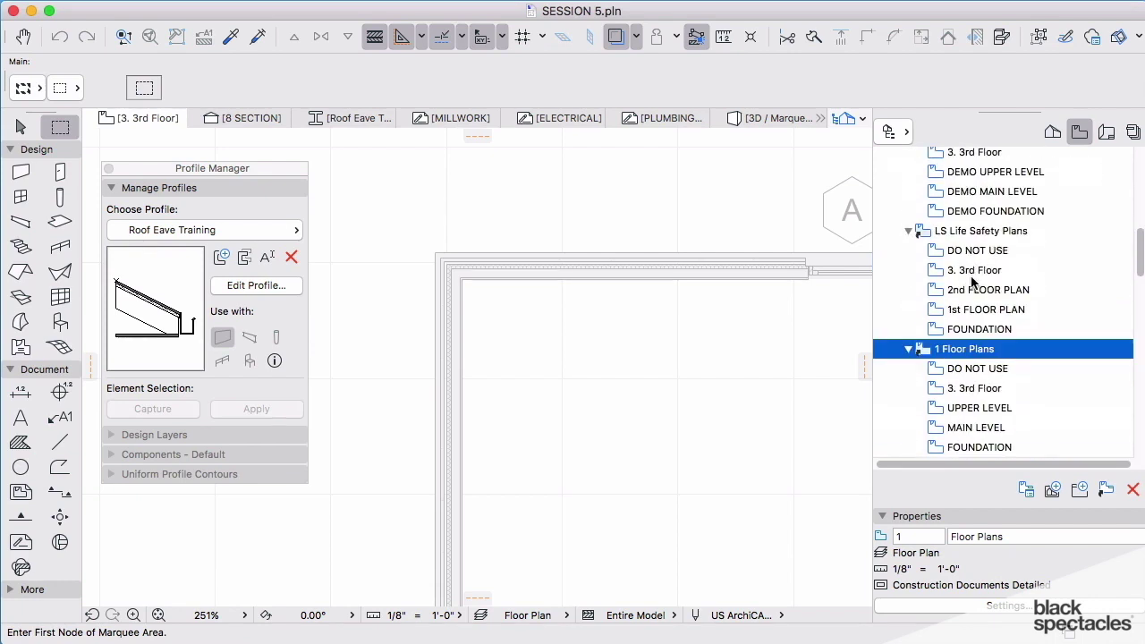
scroll(979, 256, up, 2)
scroll(980, 257, up, 2)
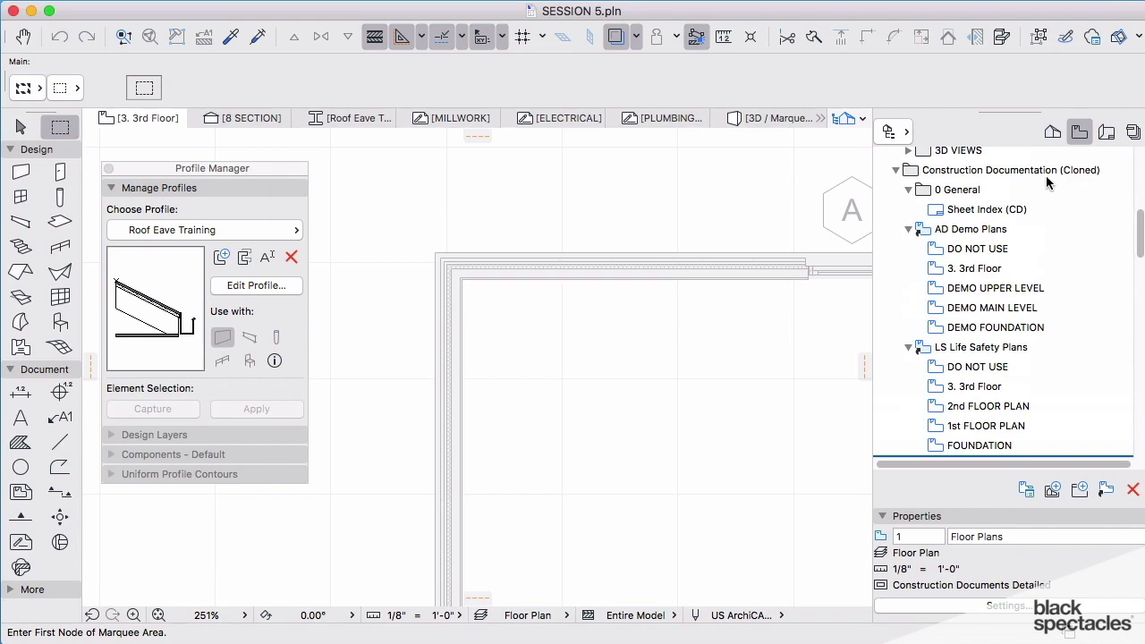
click(896, 170)
click(897, 190)
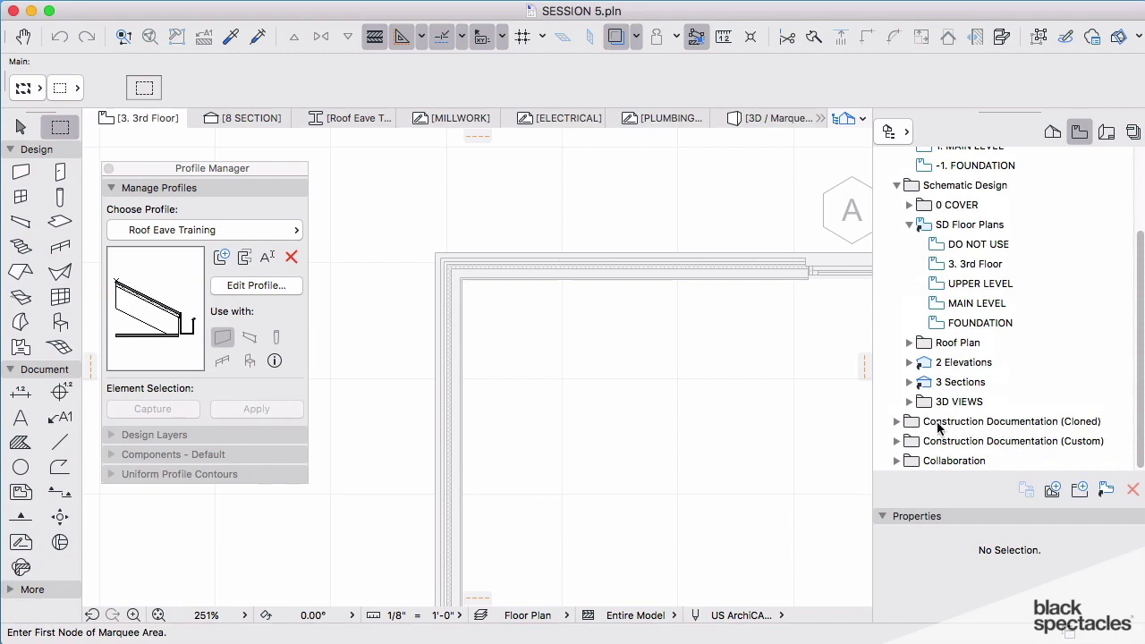
click(897, 422)
scroll(1011, 411, down, 3)
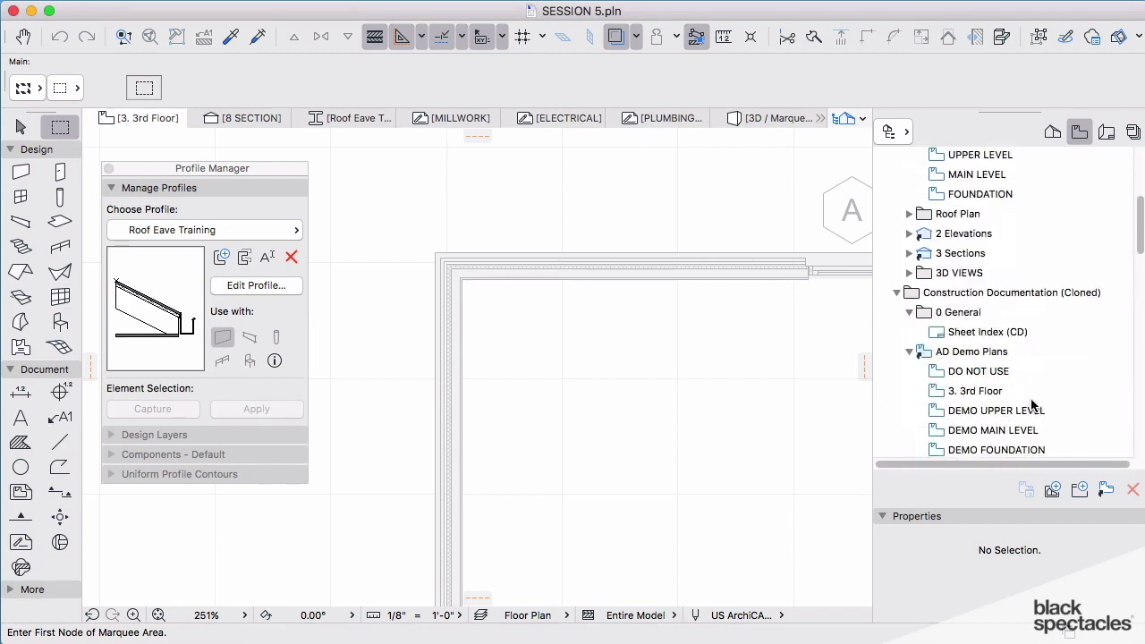
scroll(1031, 398, down, 5)
scroll(1031, 386, down, 3)
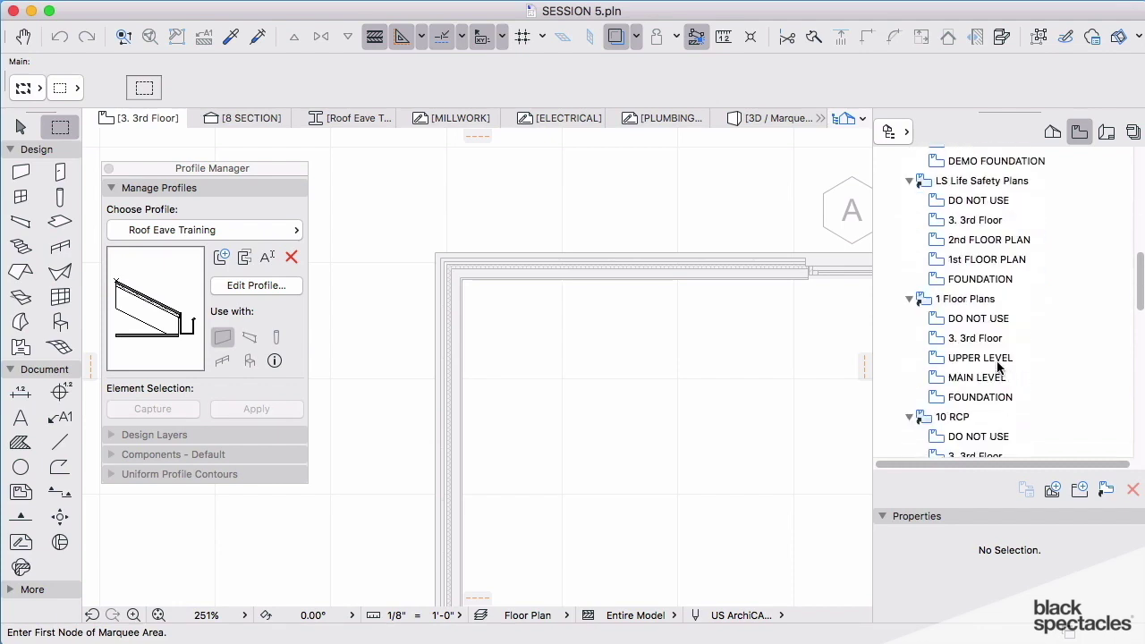
Duplicate the 1 Floor Plans folder within the cloned Construction Documentation set, placing the copy directly above the original
click(964, 302)
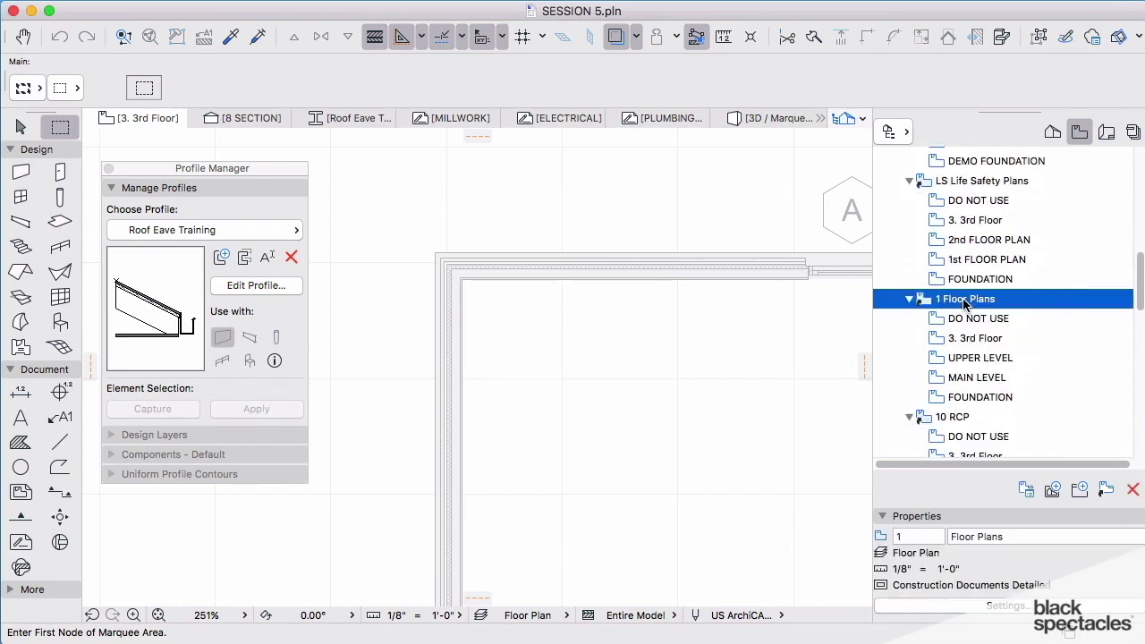
drag(964, 299, 963, 286)
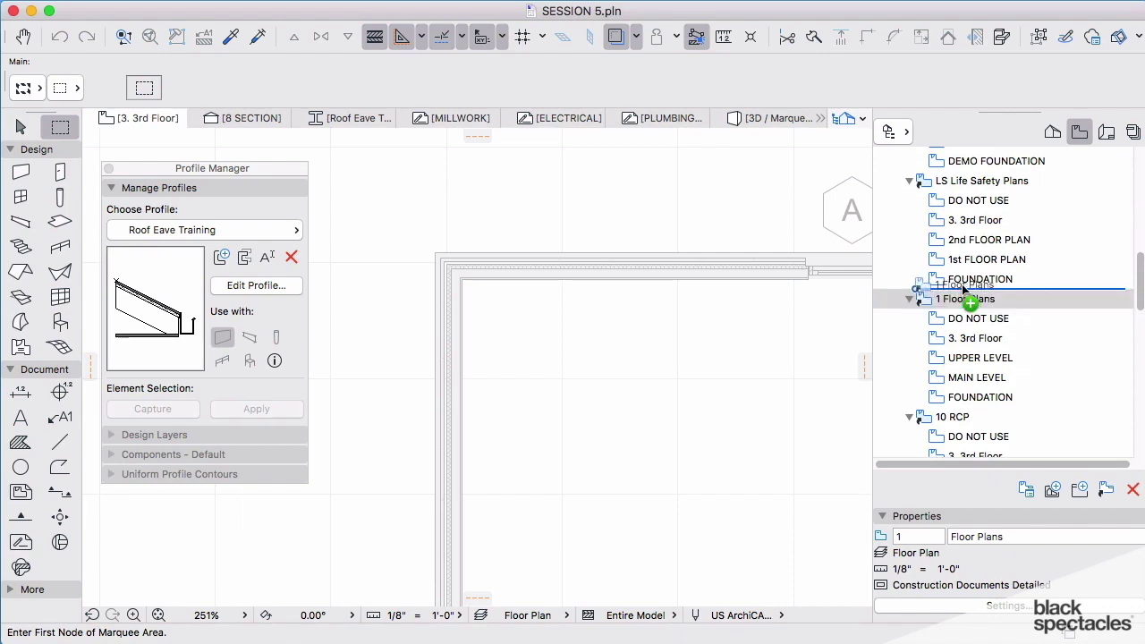
drag(963, 285, 970, 301)
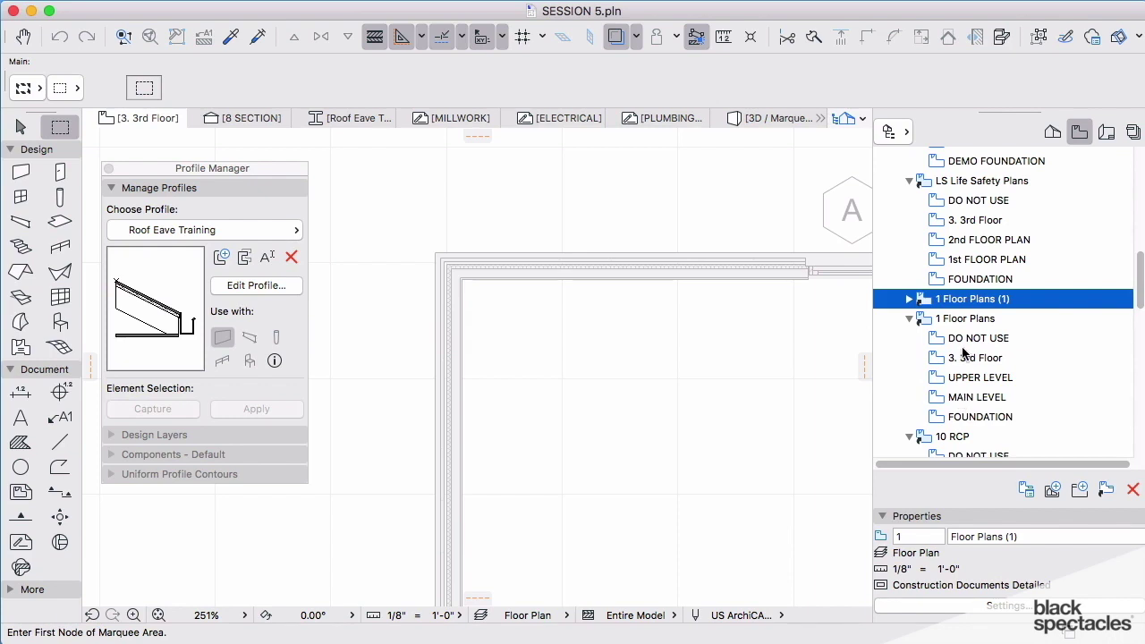
Rename the copied floor plans folder as Key Plans and expand it to show its views
click(1032, 535)
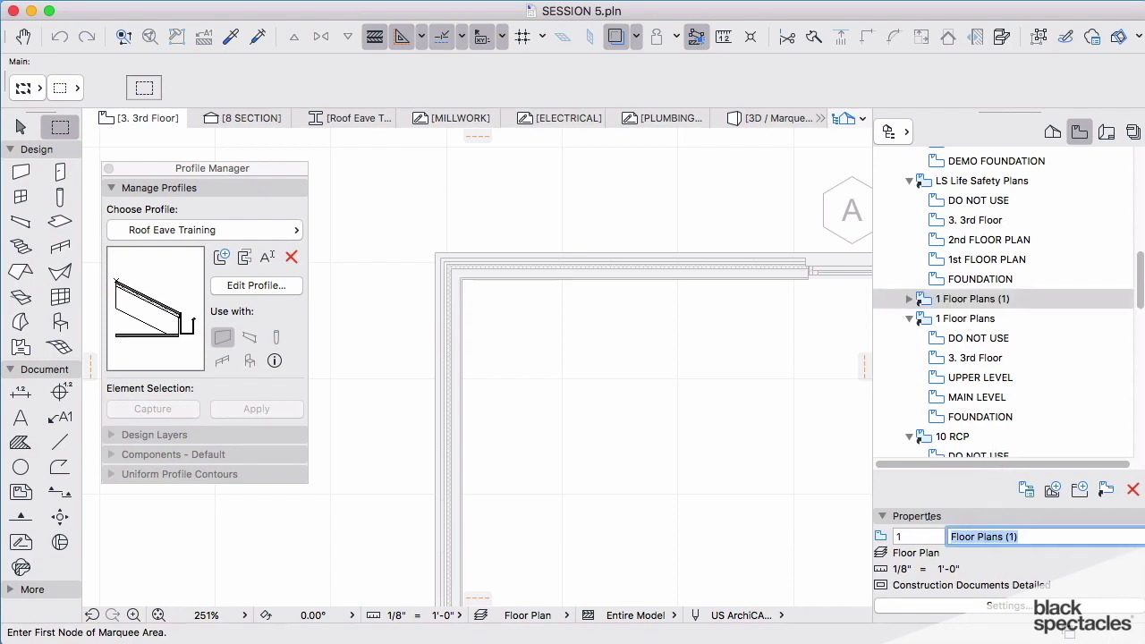
text(Key P)
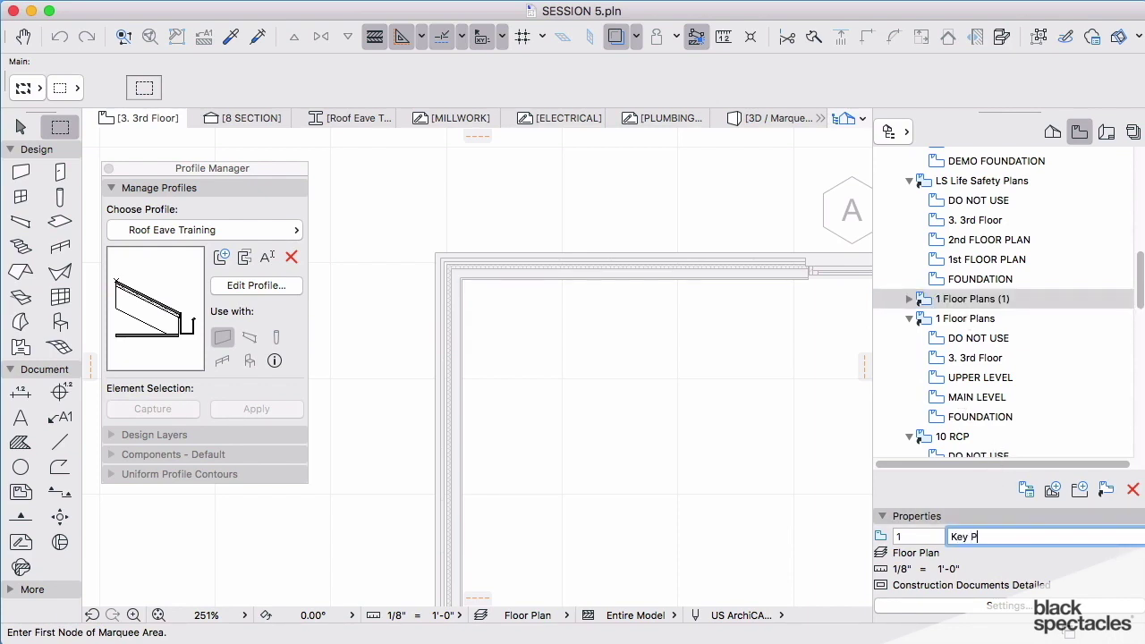
click(958, 301)
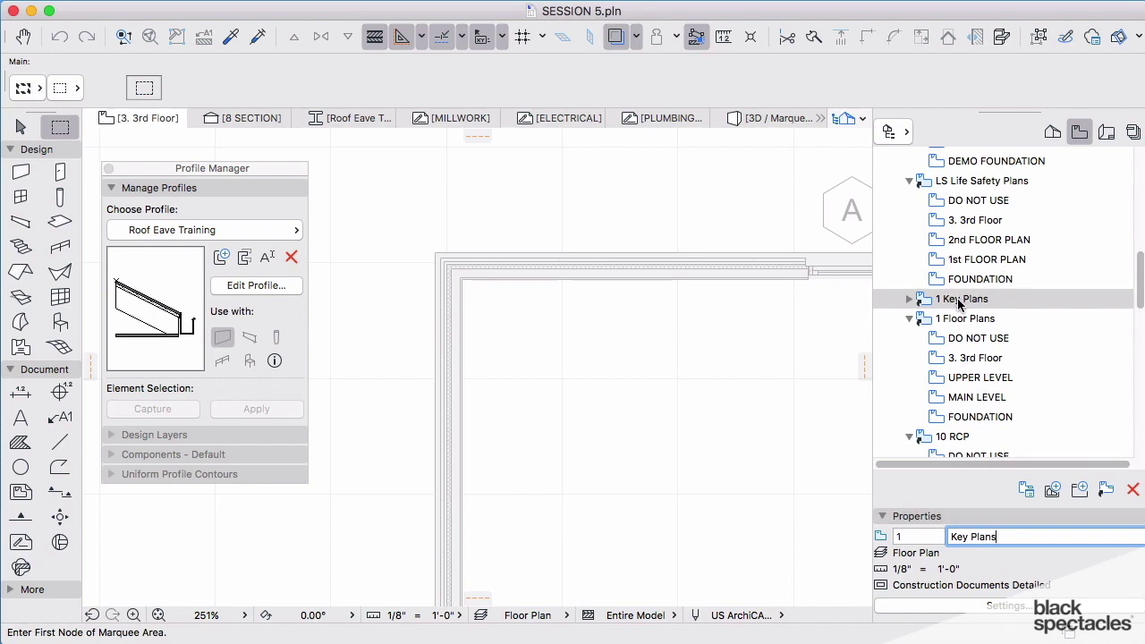
click(909, 299)
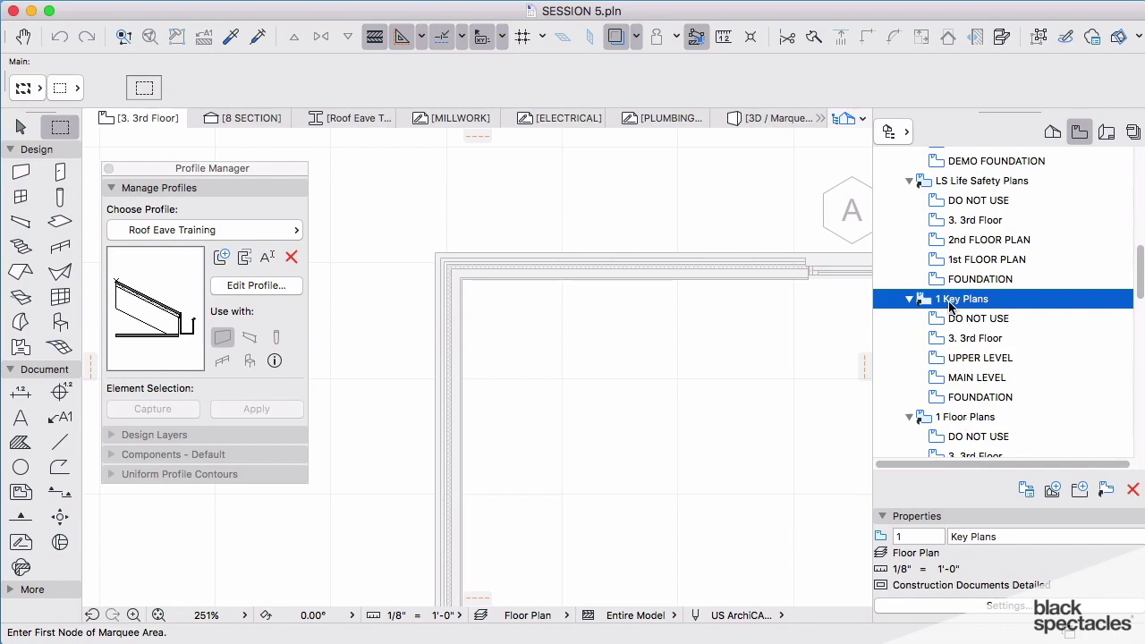
In the Key Plans view settings, choose the Key Plan layer combination, a scale of 1" = 10' and the Key Plan Pens pen set
click(1003, 607)
click(658, 226)
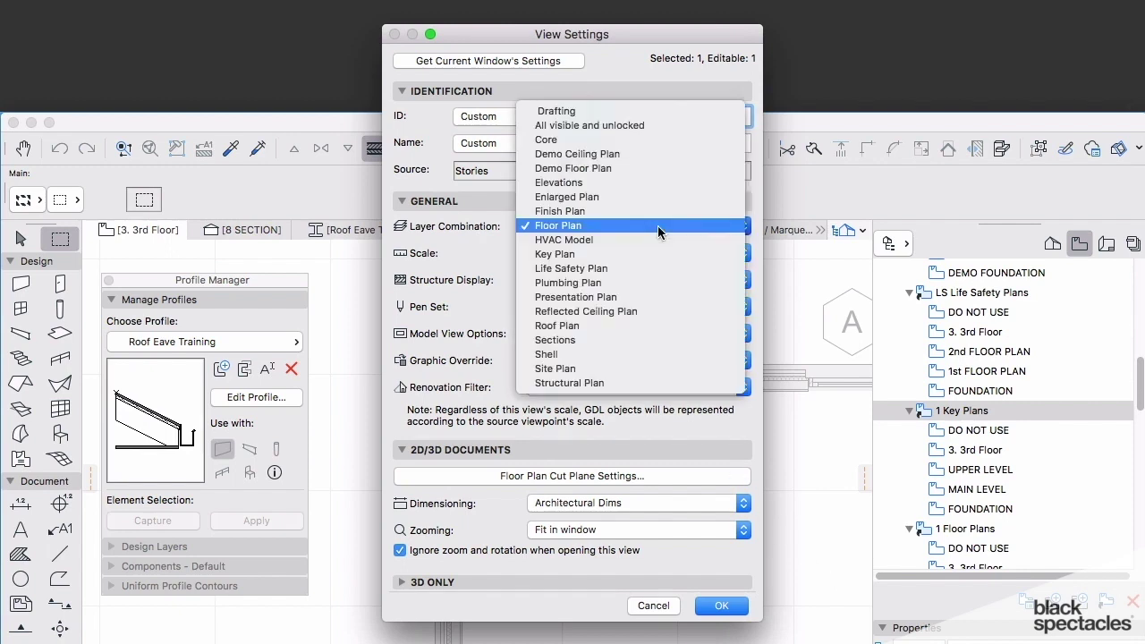
click(591, 255)
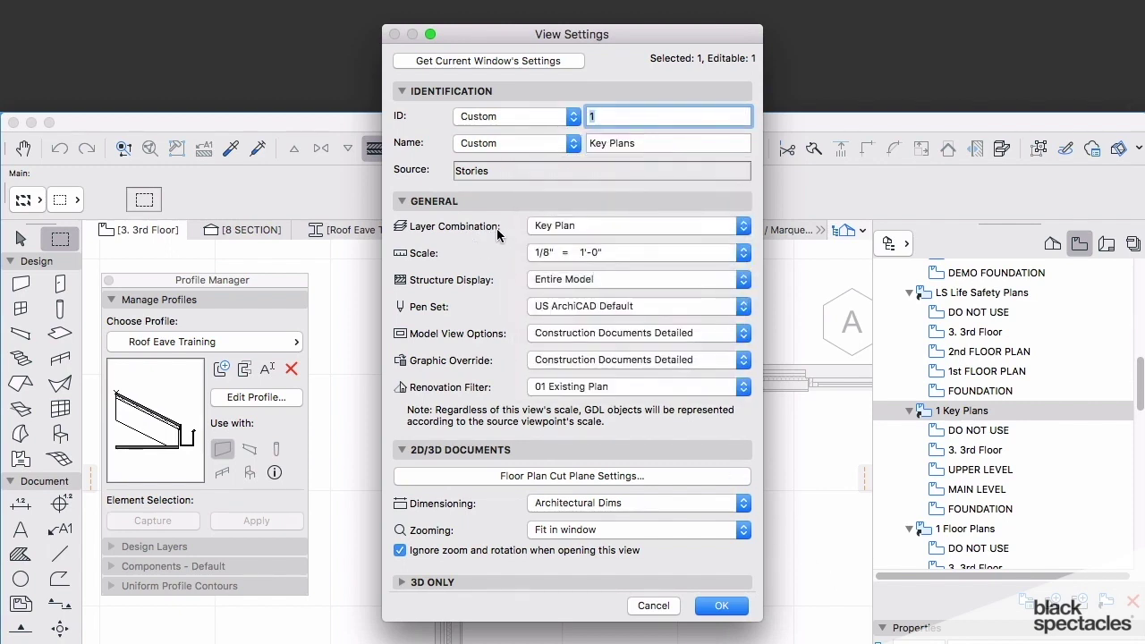
click(608, 252)
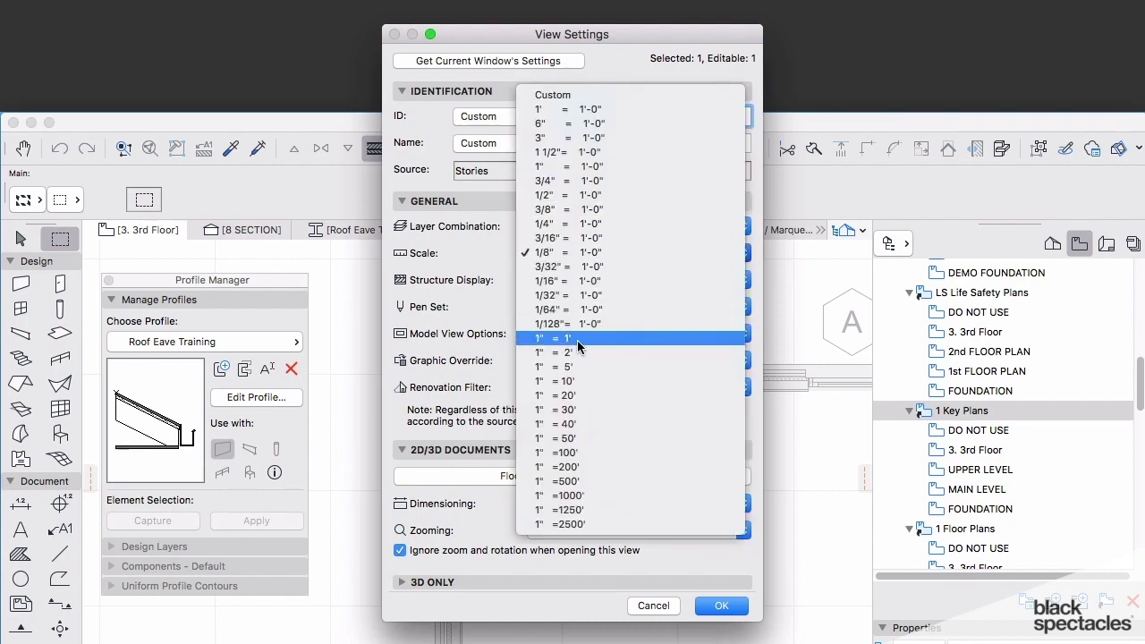
click(579, 380)
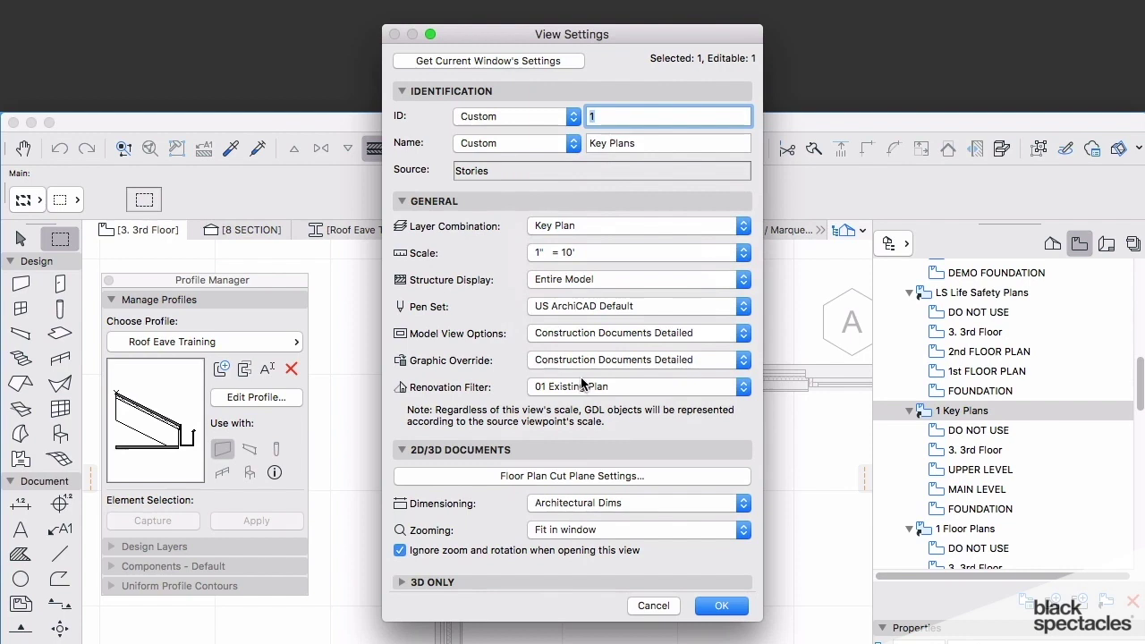
click(539, 306)
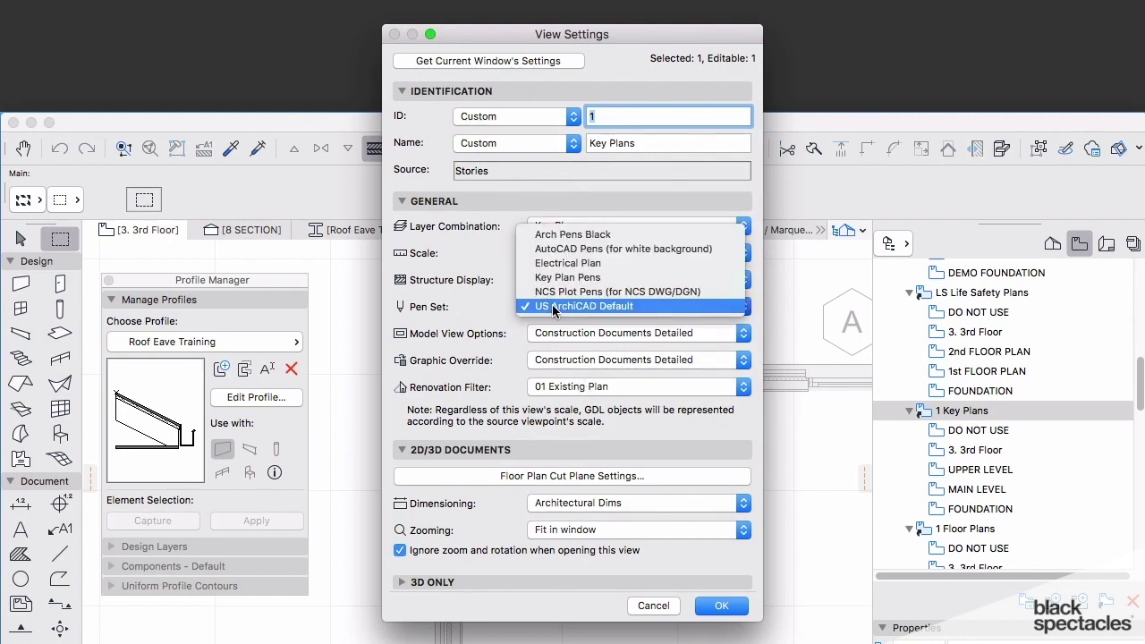
click(564, 278)
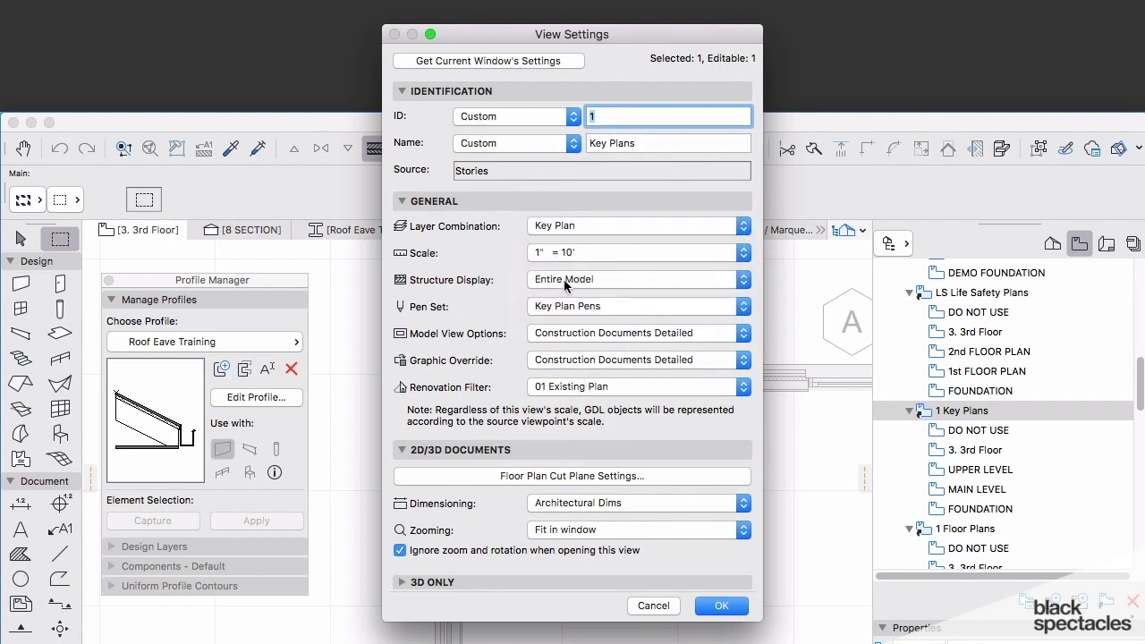
Set model view options, graphic override and dimensioning to Key Plan for the Key Plans folder, clear its ID, and apply the settings
click(587, 333)
click(601, 404)
click(601, 362)
click(591, 401)
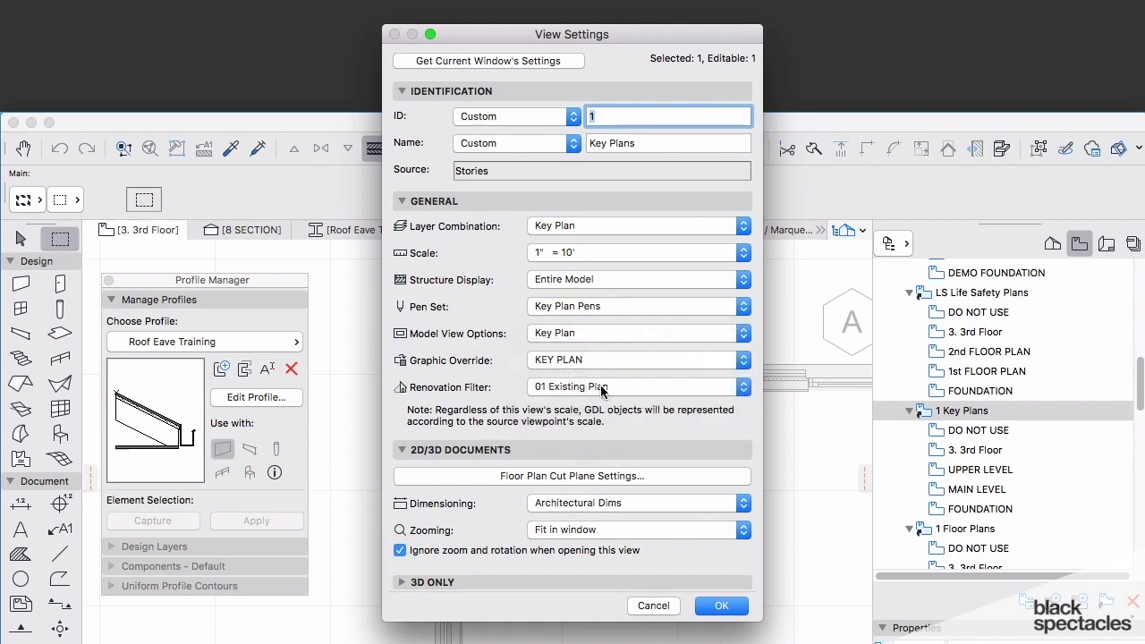
click(604, 504)
click(585, 546)
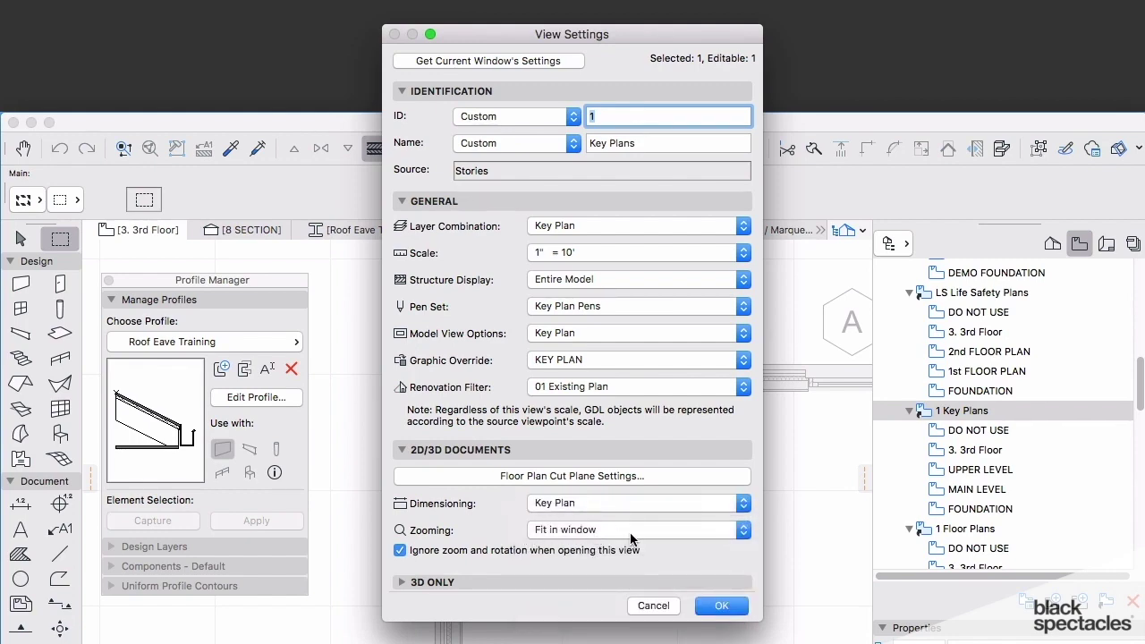
click(721, 606)
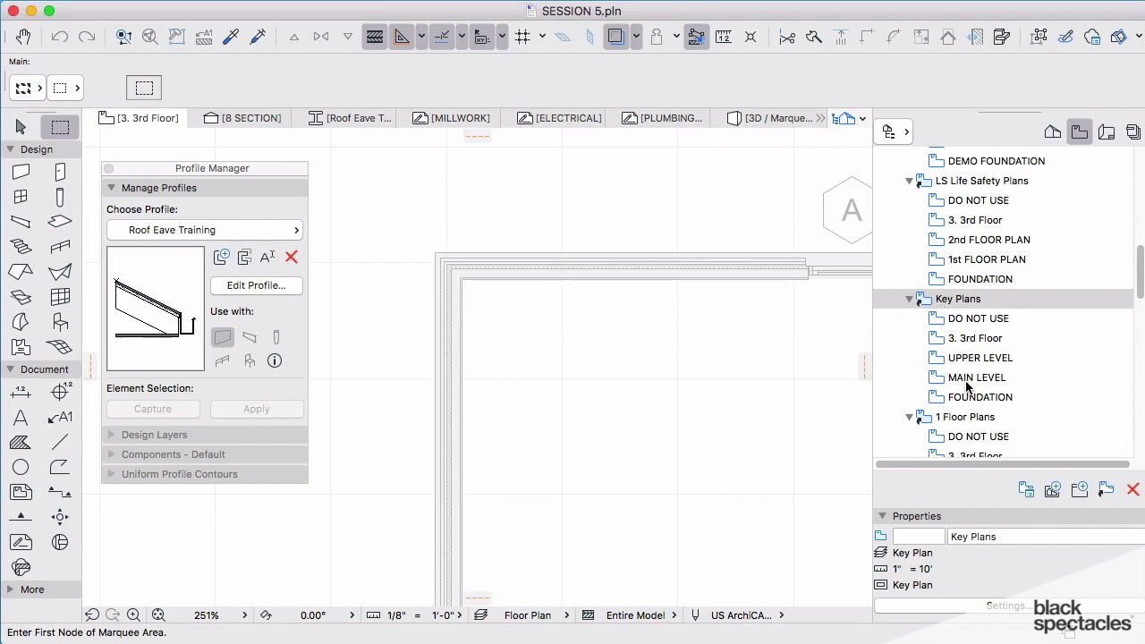
Rename the MAIN LEVEL and UPPER LEVEL views in Key Plans as MAIN LEVEL KEY PLAN and UPPER LEVEL KEY PLAN
click(966, 381)
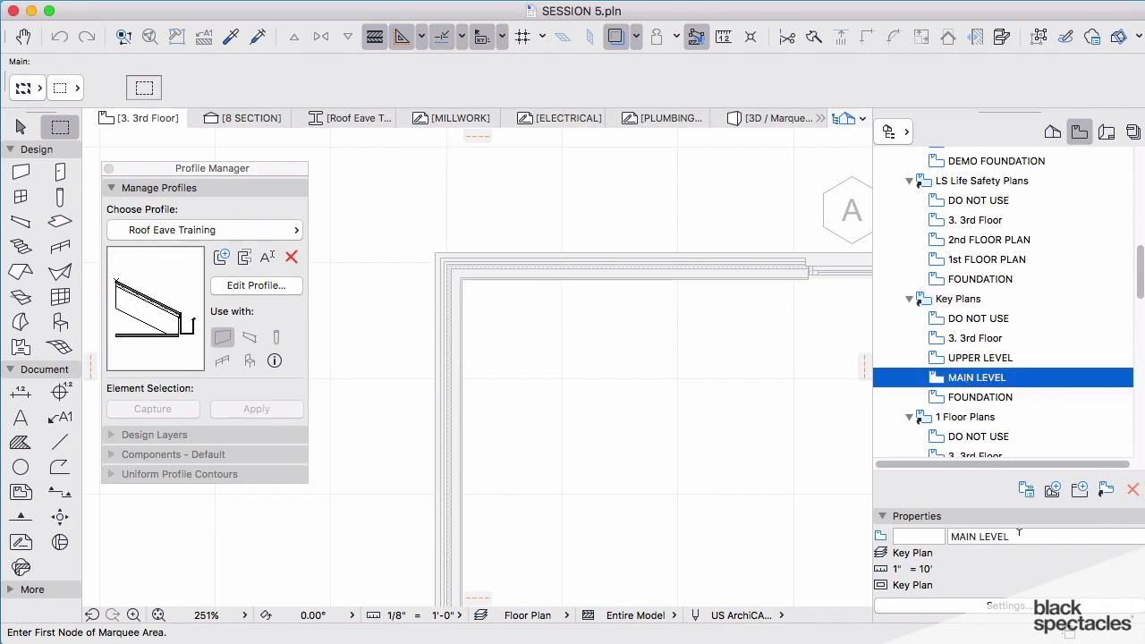
click(1019, 536)
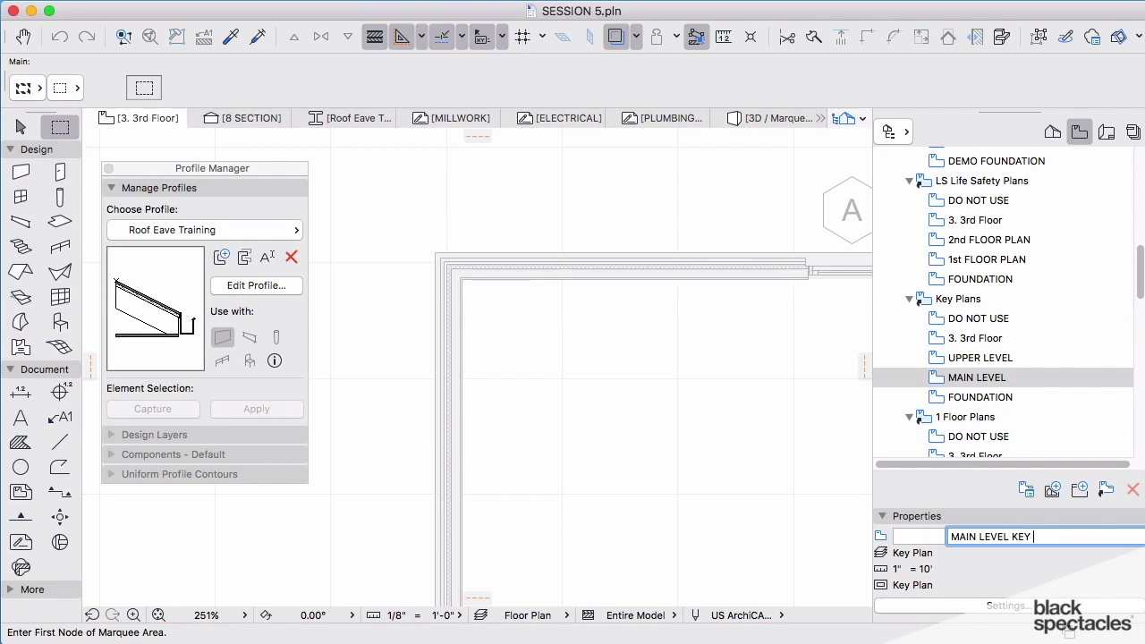
click(968, 361)
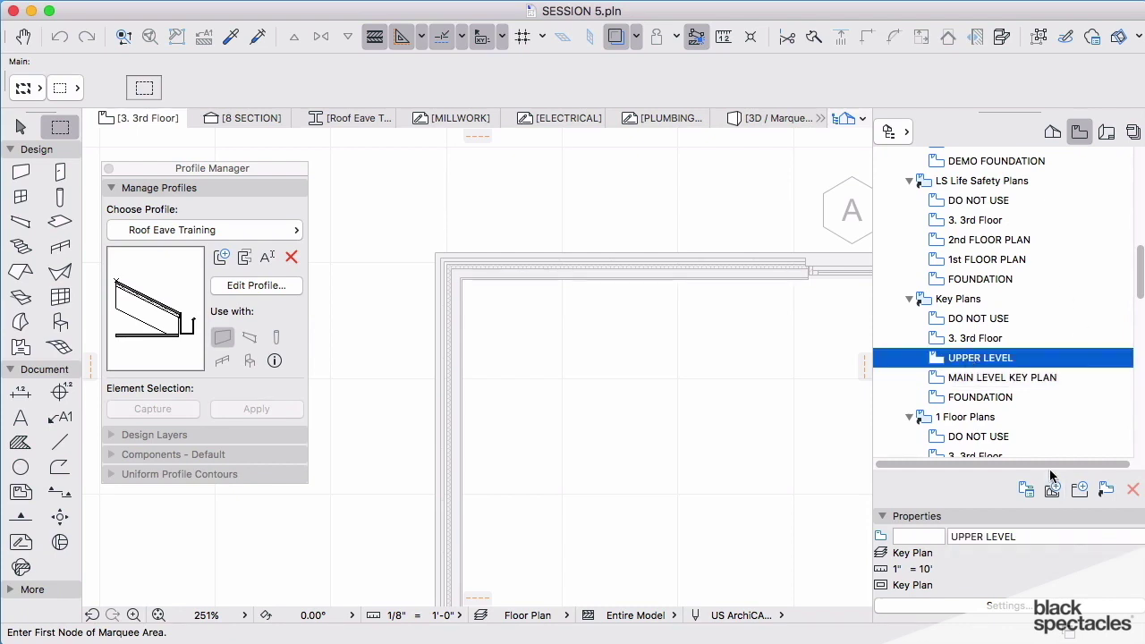
click(1058, 535)
text(KEY )
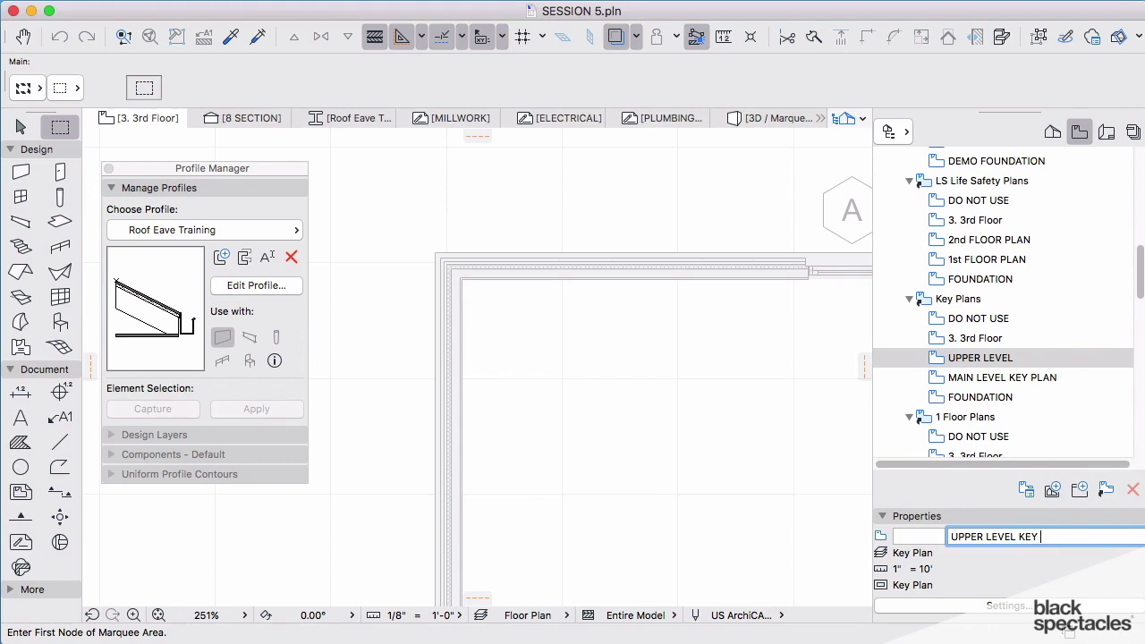
text(PLAN)
key(Return)
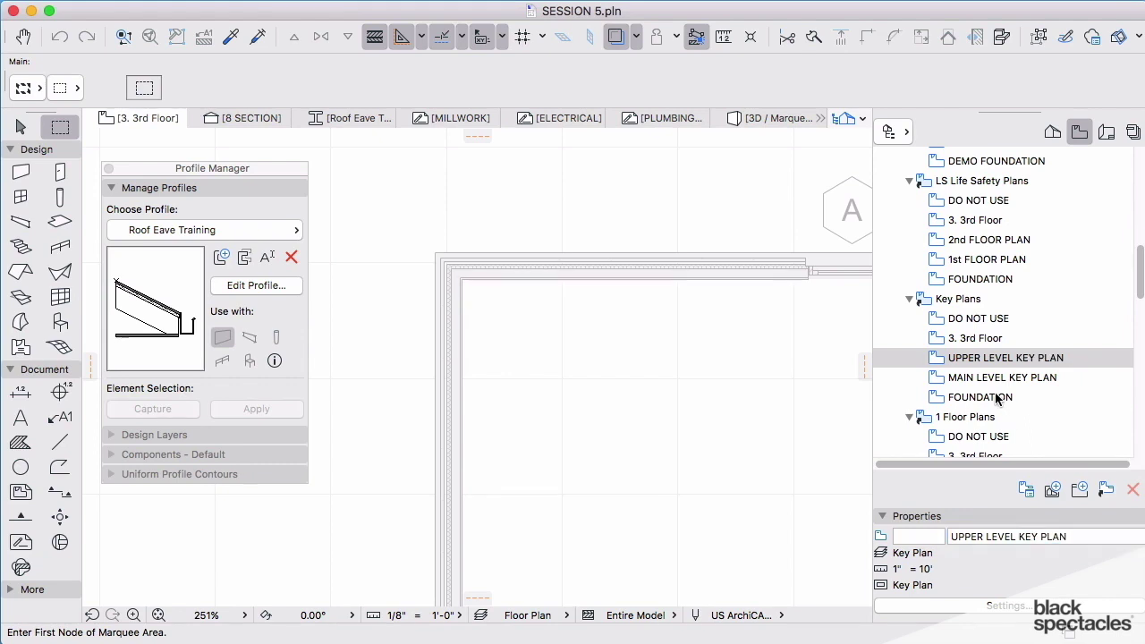
Rename the FOUNDATION view in the Key Plans folder as DO NOT USE
click(996, 399)
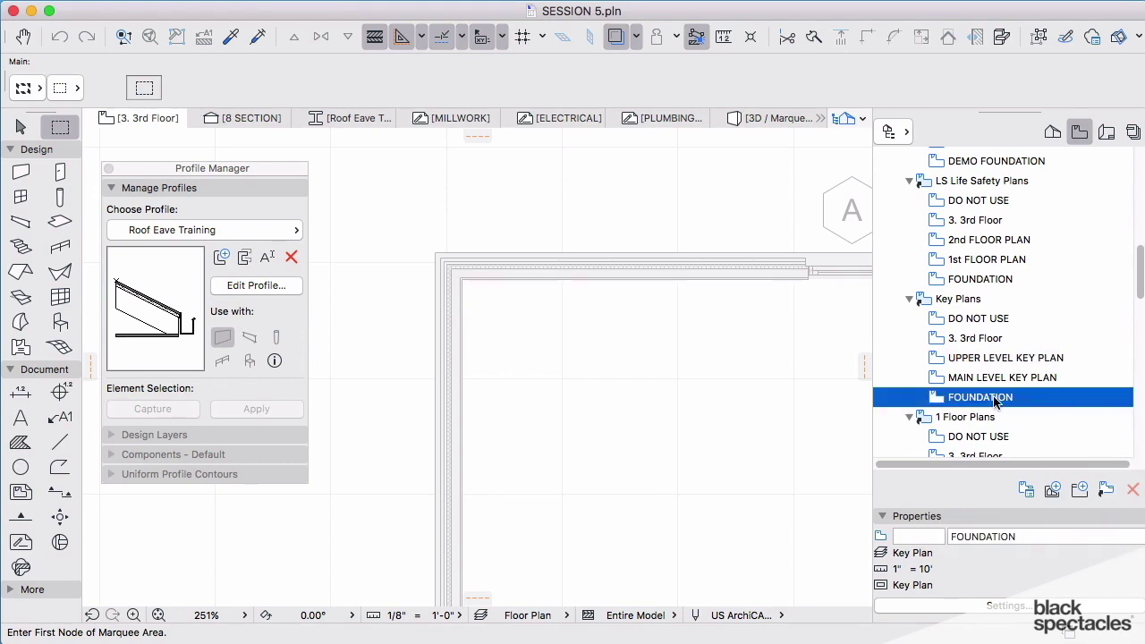
click(983, 537)
double_click(982, 537)
text(DO ONOT USE)
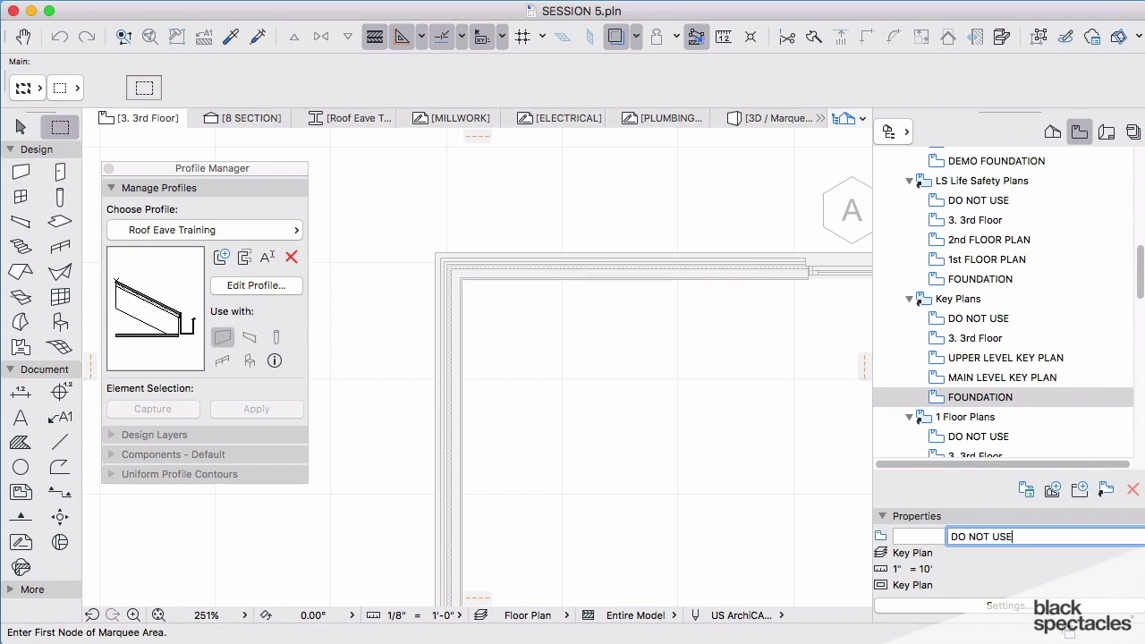
key(Return)
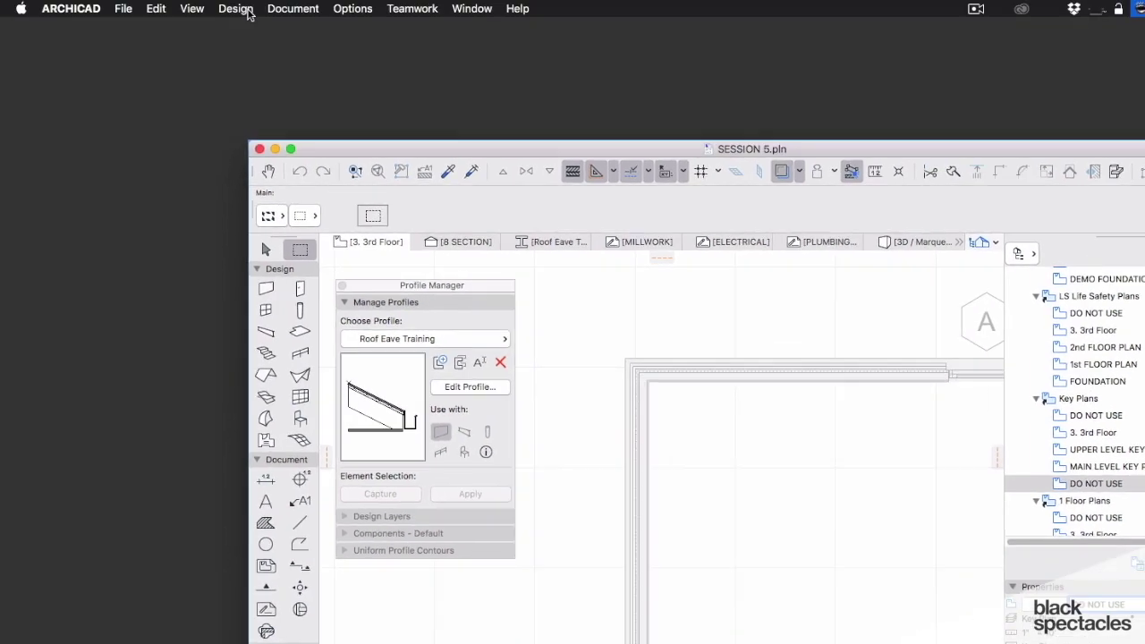
Delete the 3rd Floor story from the project's story settings, with MAIN LEVEL selected as the current story, and confirm the deletion
click(236, 9)
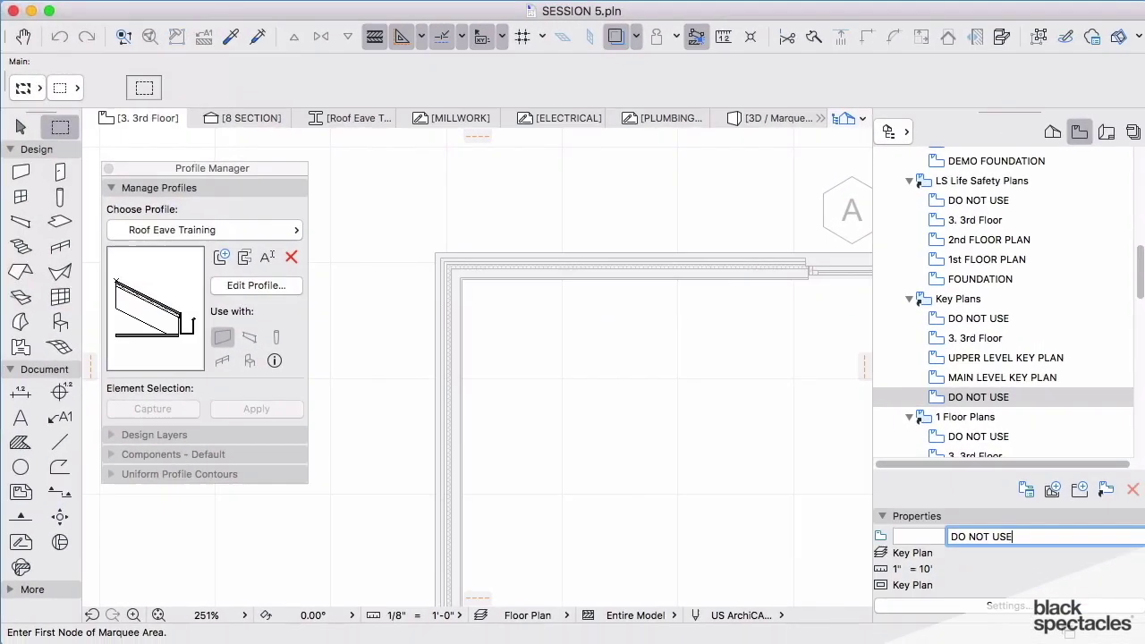
key(super+7)
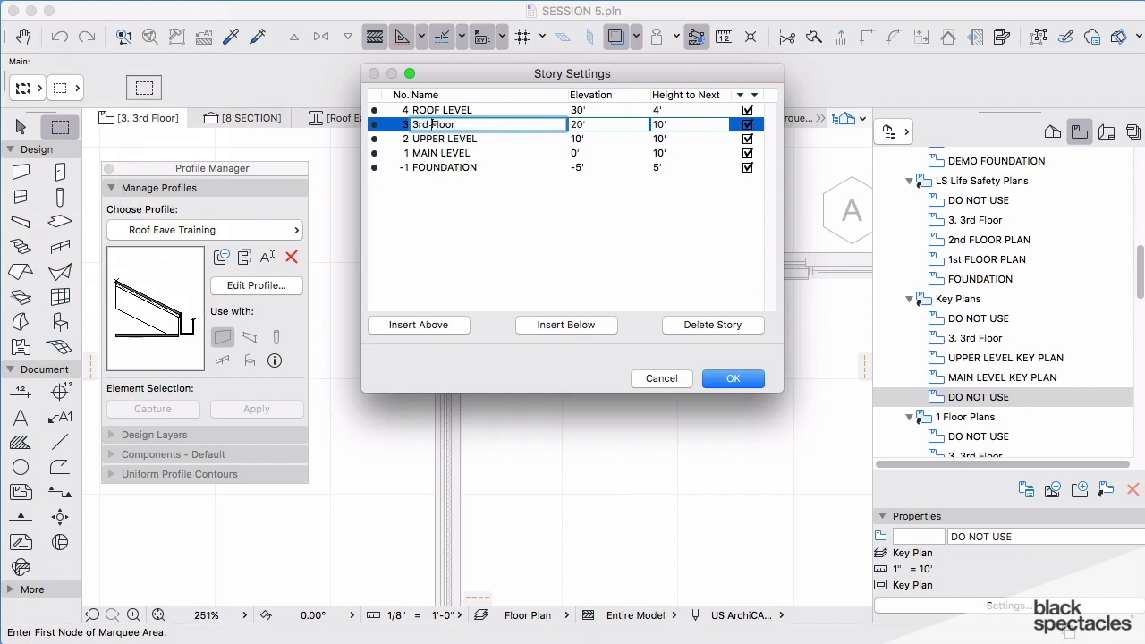
click(704, 326)
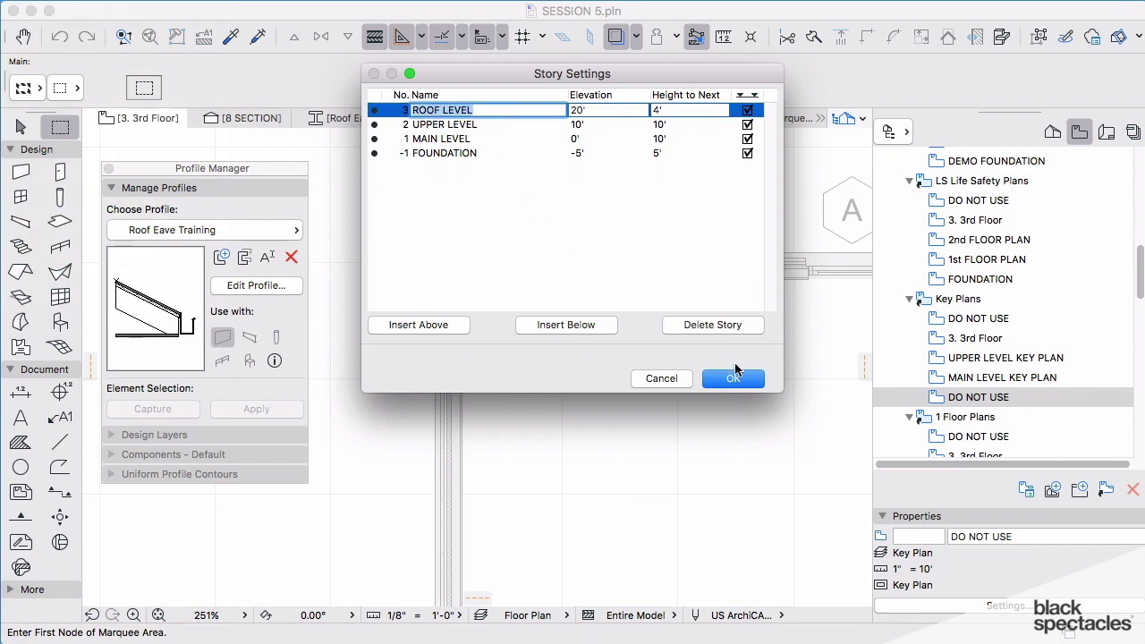
click(479, 141)
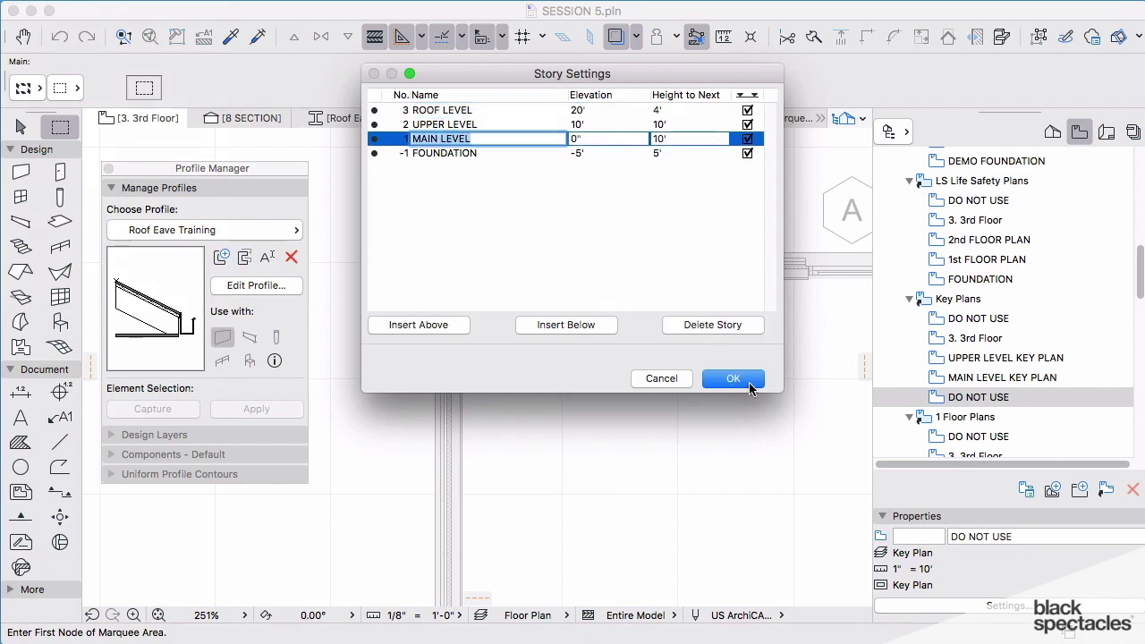
click(733, 379)
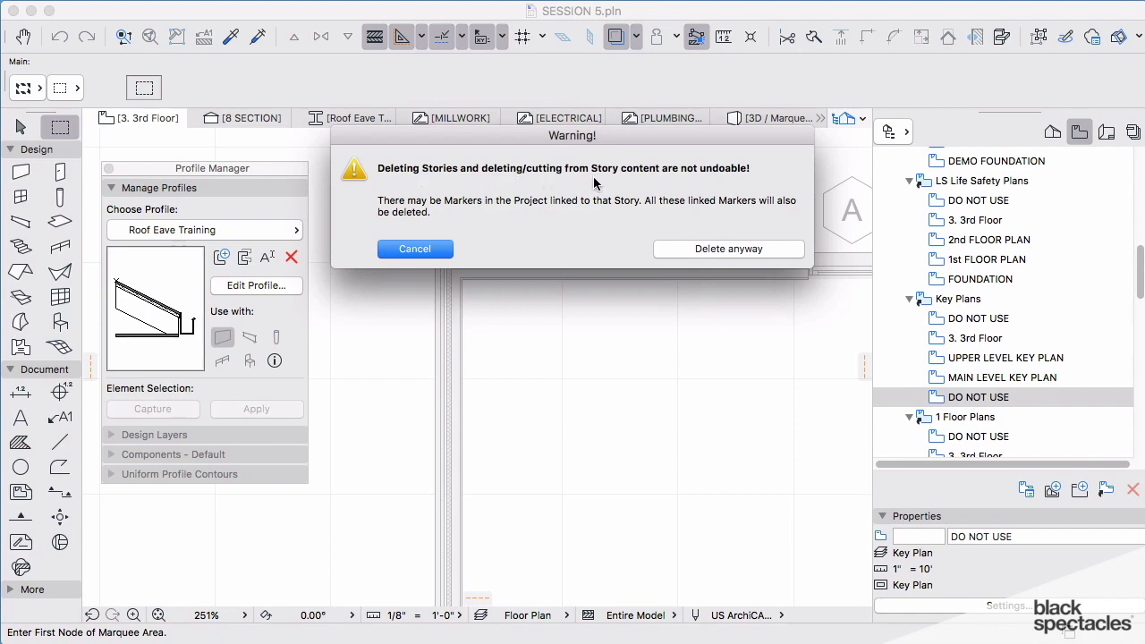
click(729, 249)
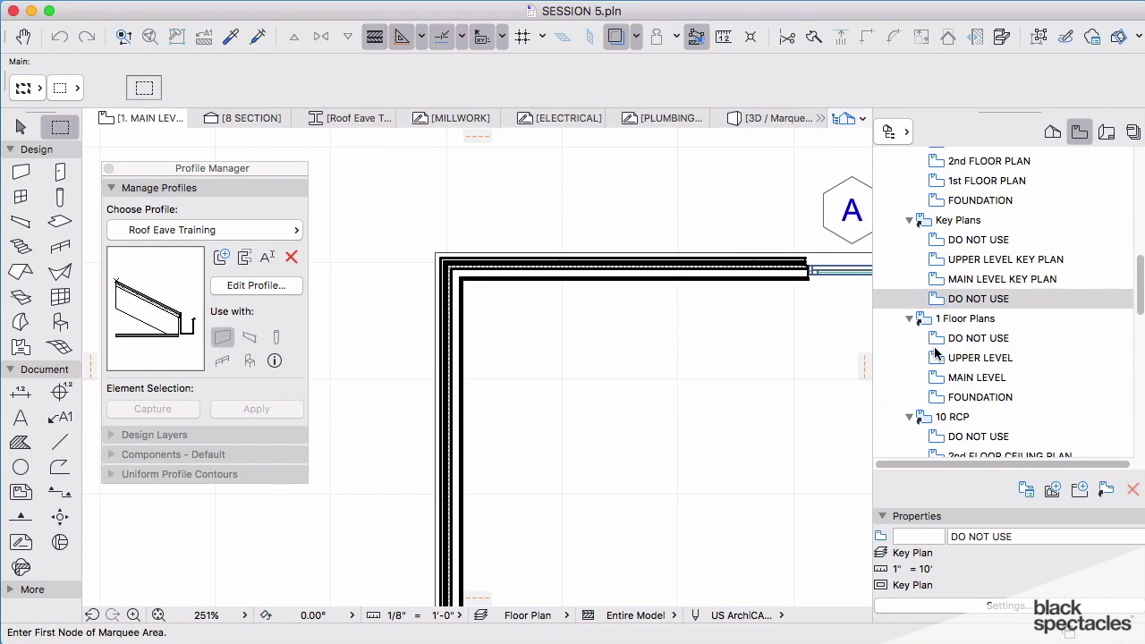
Open the MAIN LEVEL KEY PLAN view and the MAIN LEVEL floor plan view to compare their display
double_click(961, 280)
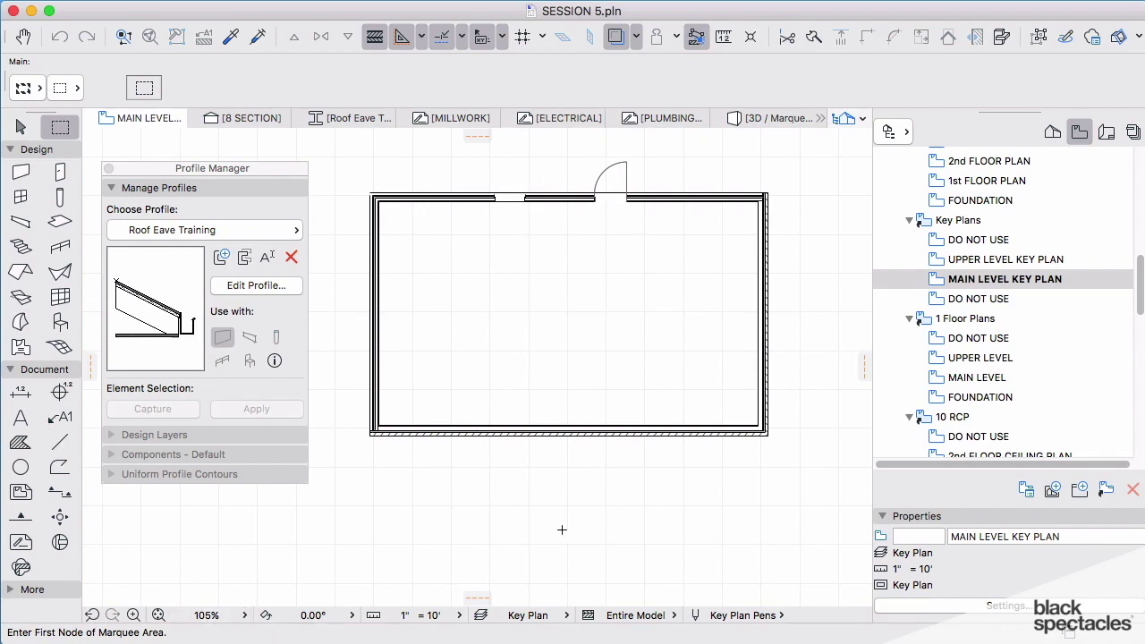
double_click(966, 377)
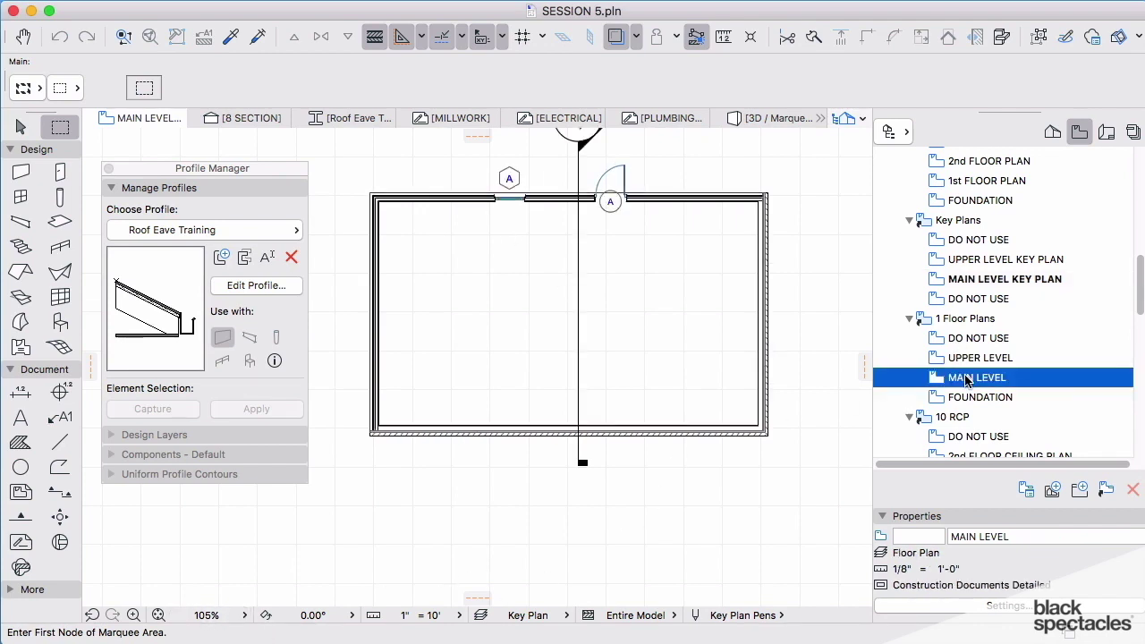
scroll(539, 310, down, 3)
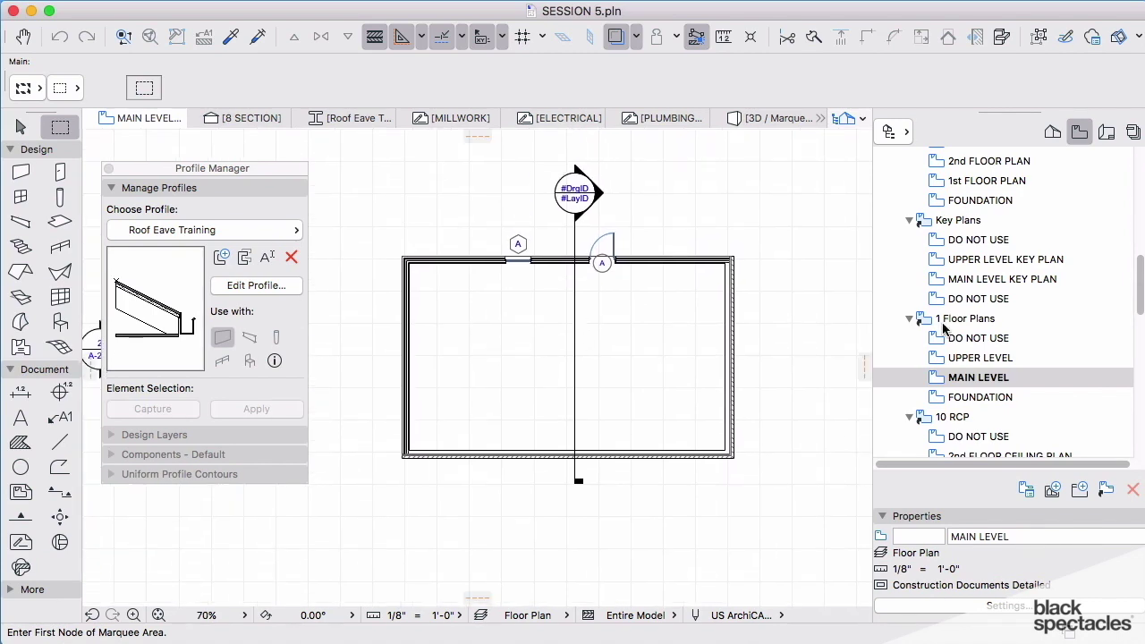
scroll(958, 331, down, 5)
scroll(972, 337, down, 5)
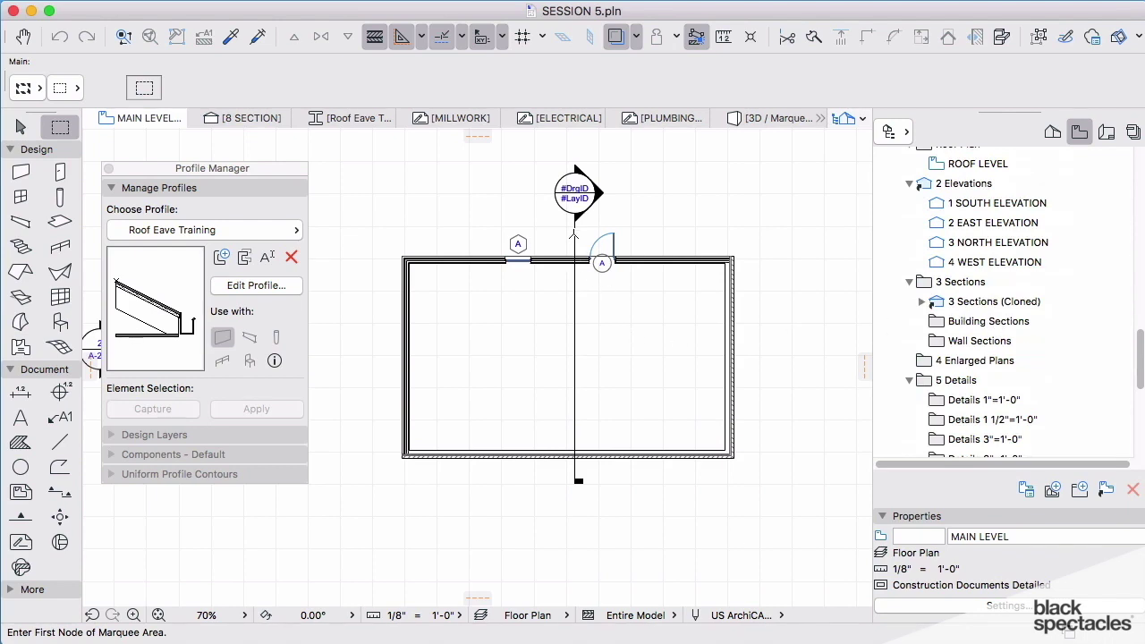
Open the building section from its section marker on the MAIN LEVEL plan
click(574, 235)
right_click(574, 234)
click(636, 310)
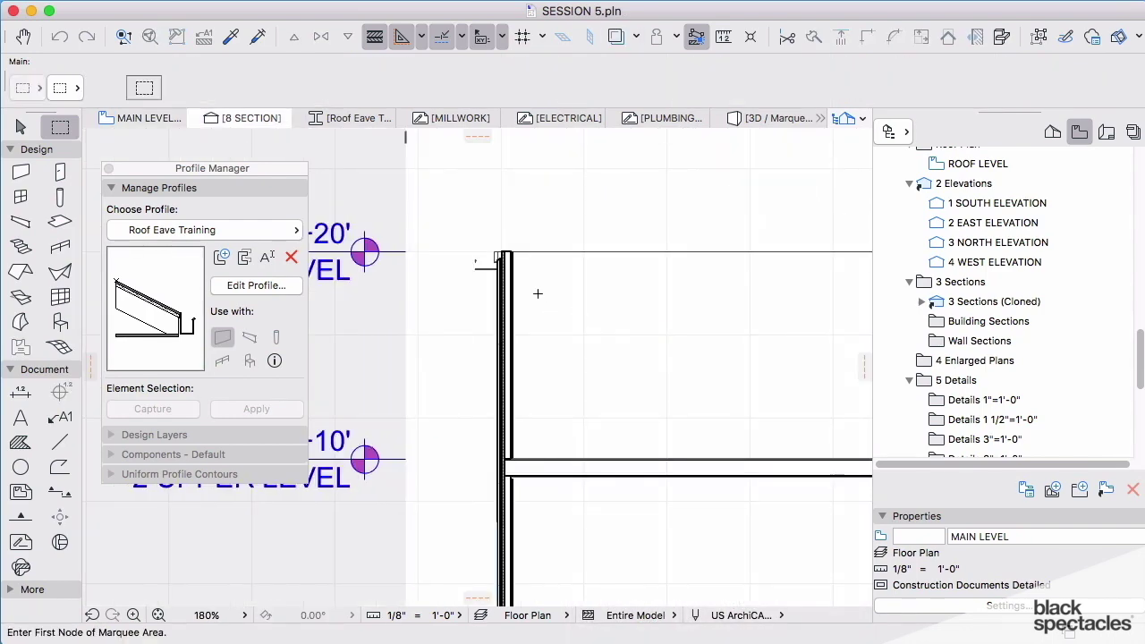
scroll(538, 293, down, 5)
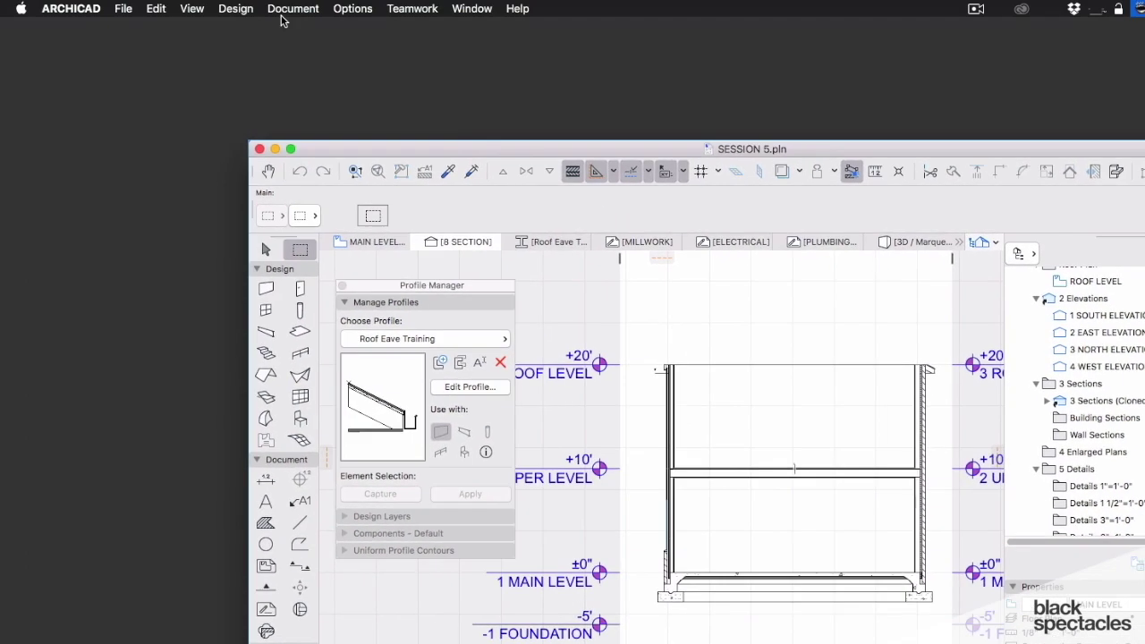
Switch the section's layer combination to Sections and inspect the roof eave
click(292, 9)
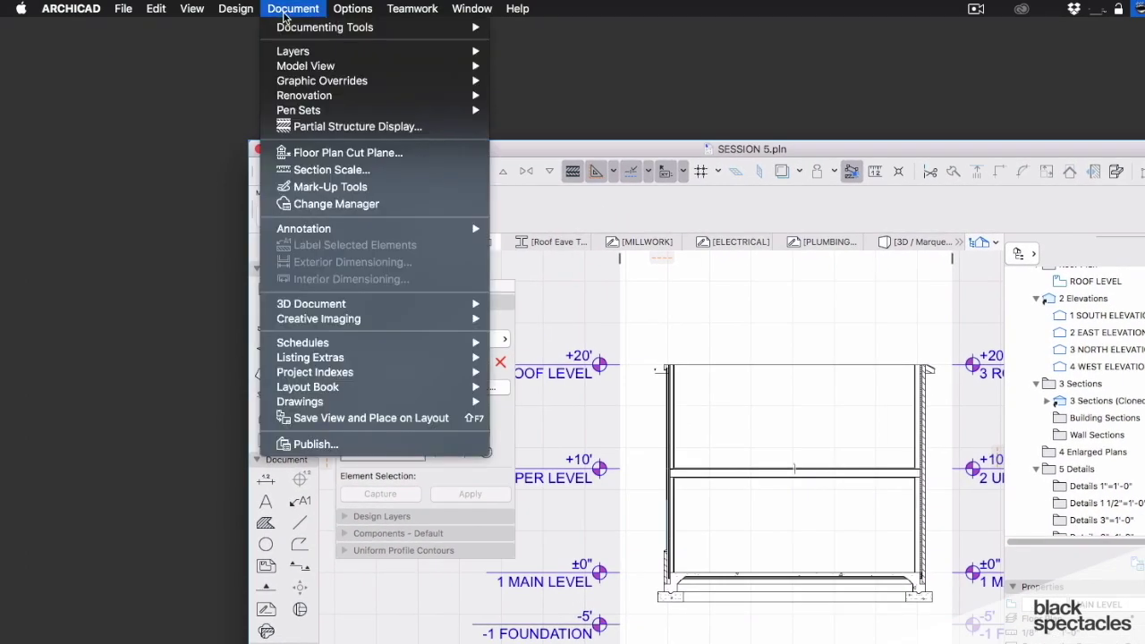
mouse_move(298, 56)
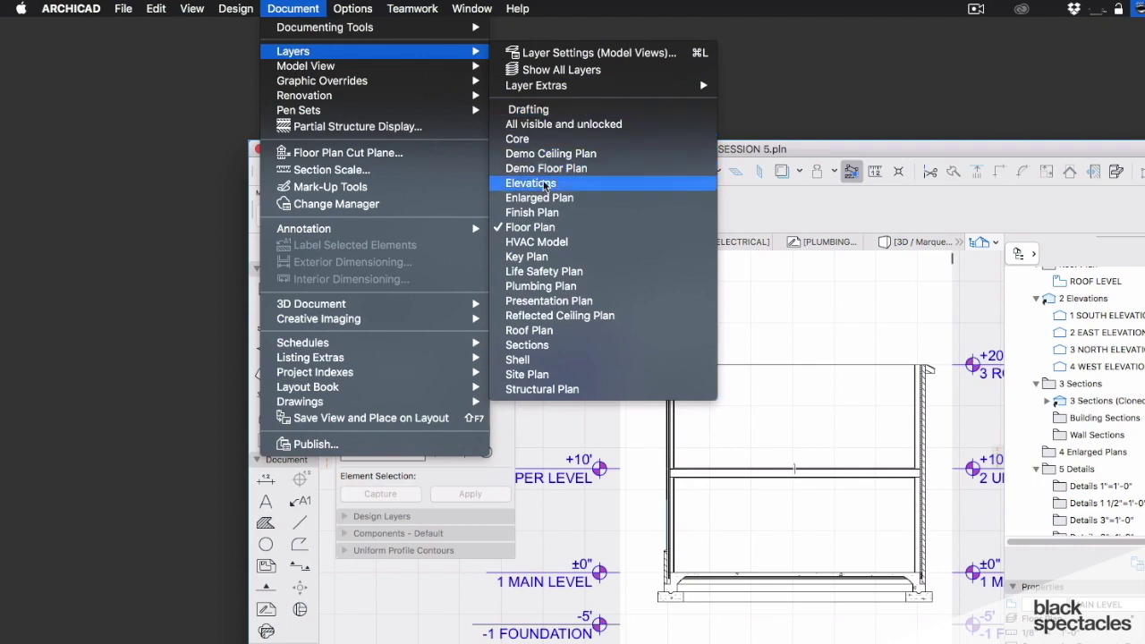
click(547, 346)
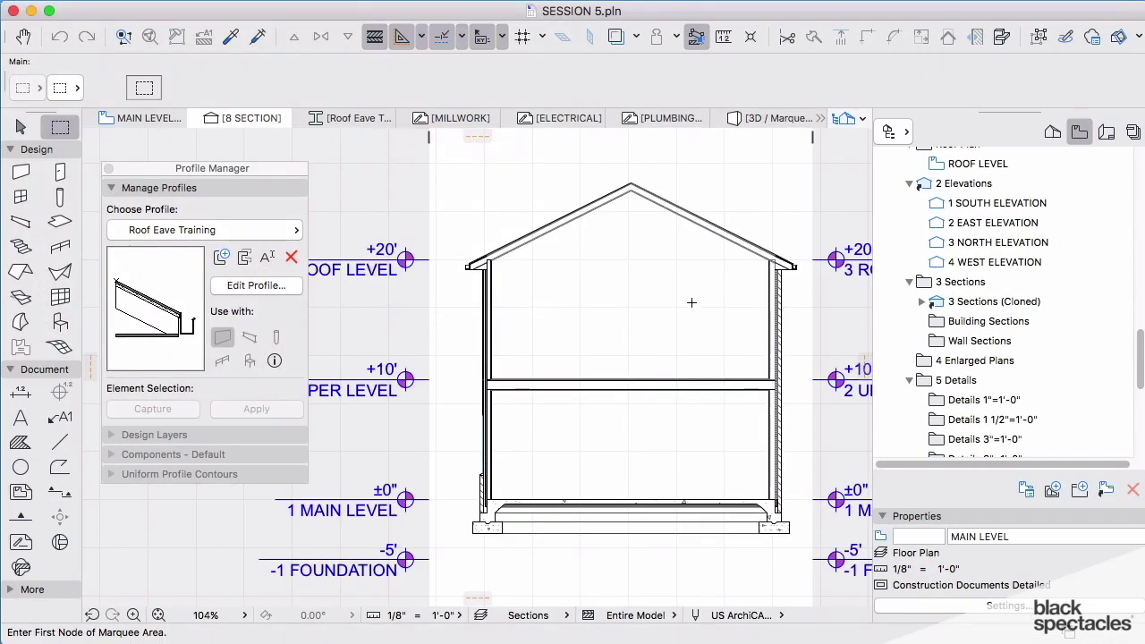
scroll(474, 264, up, 8)
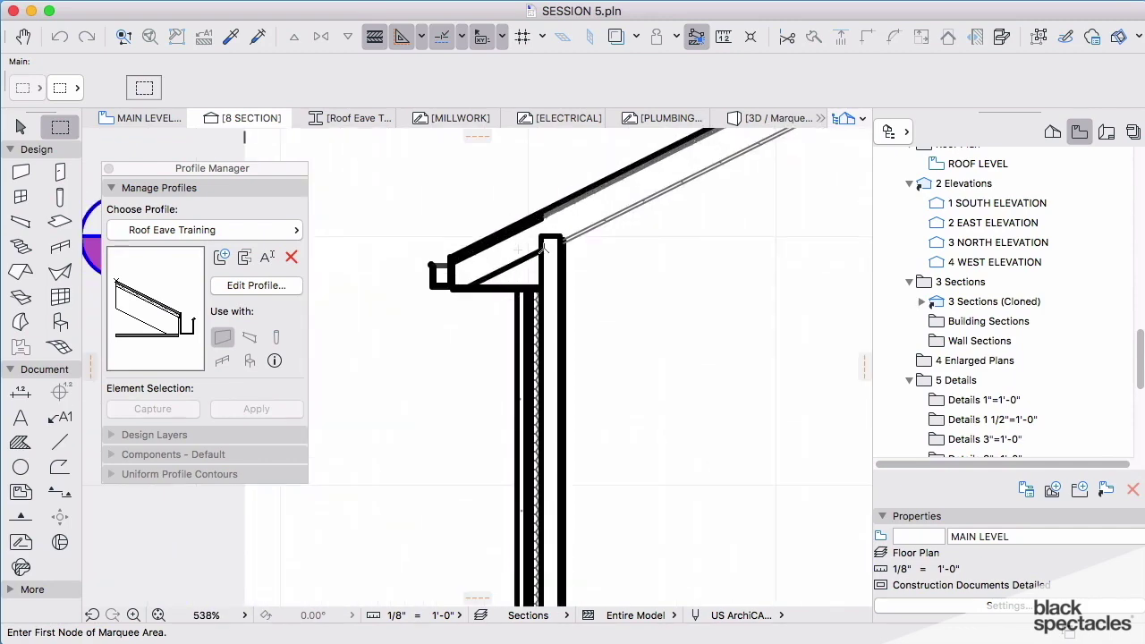
scroll(505, 262, down, 5)
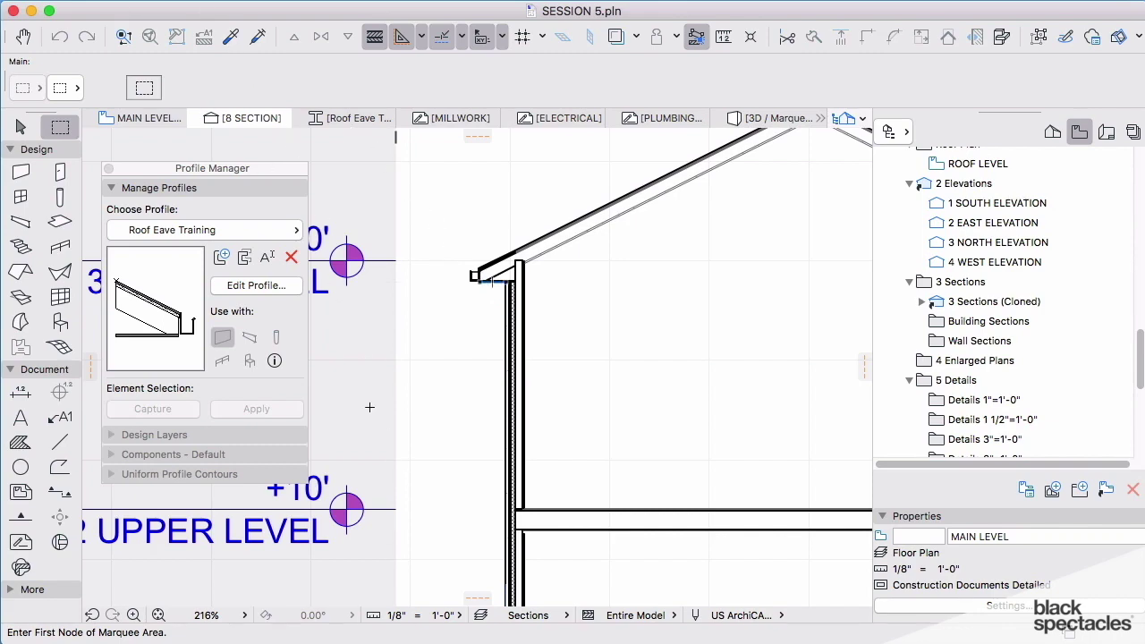
Set the section's scale to 1/4" = 1'-0" and its pen set to Arch Pens Black
click(427, 615)
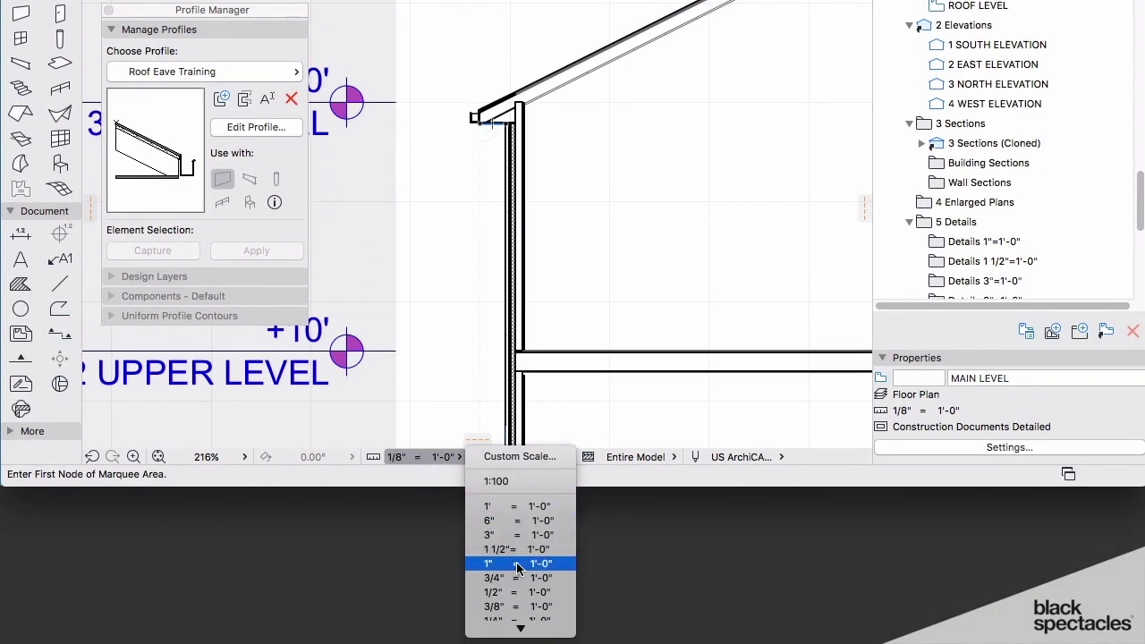
click(515, 589)
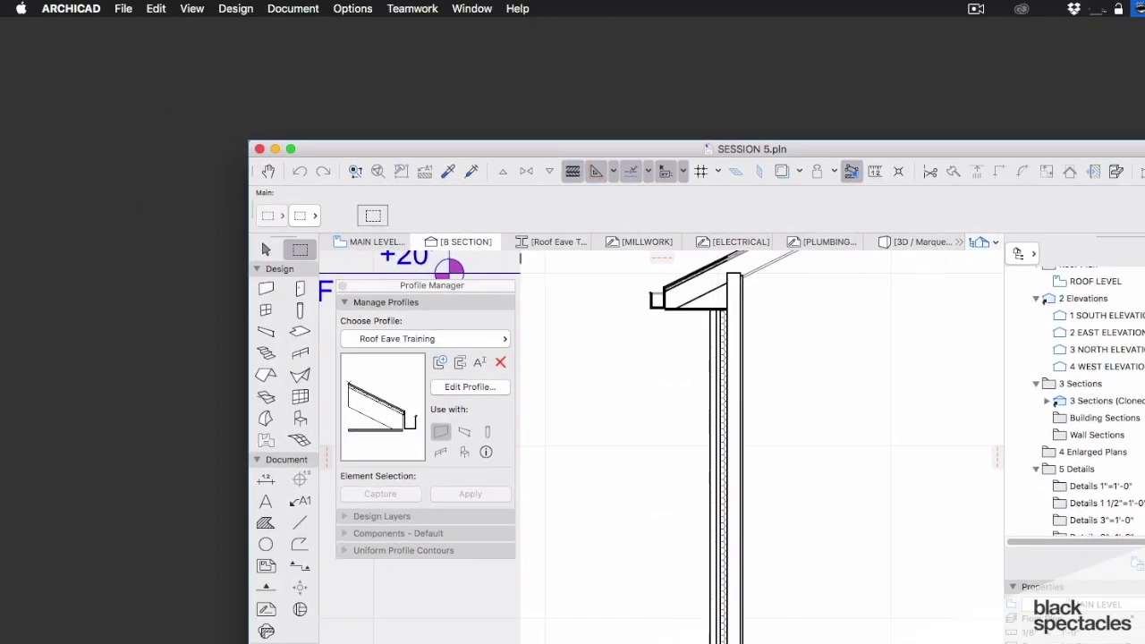
click(290, 8)
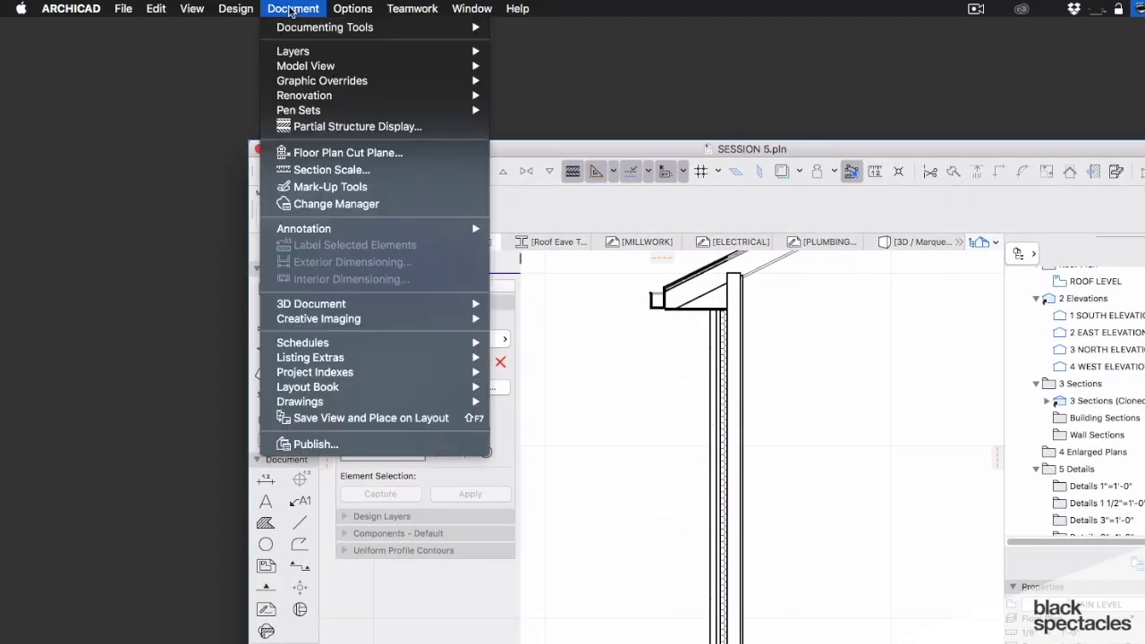
mouse_move(346, 114)
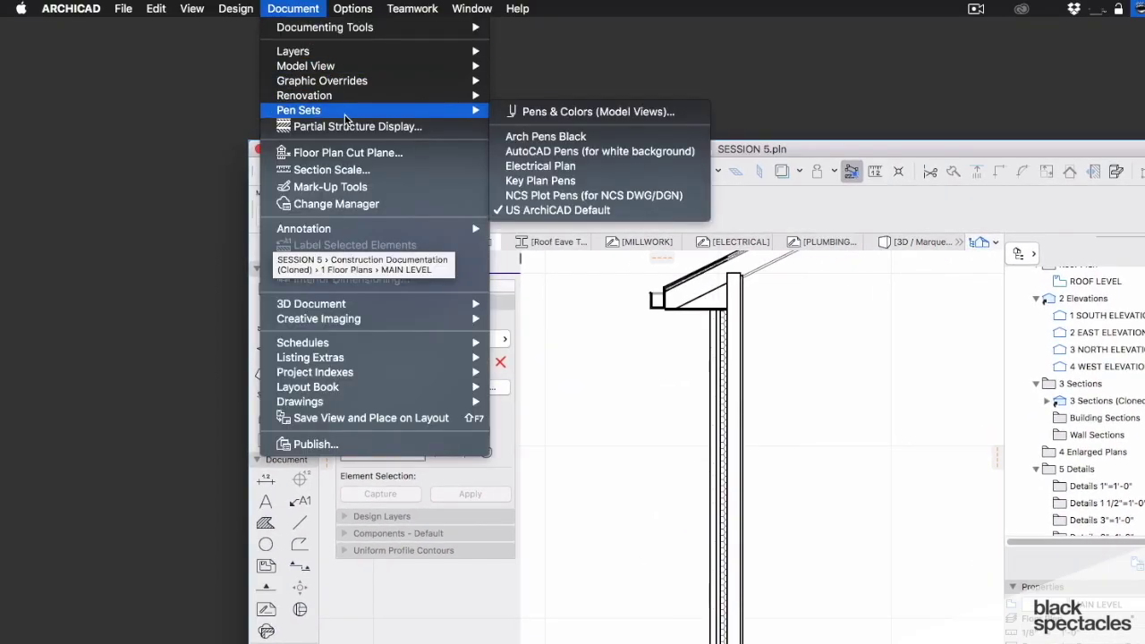
click(566, 139)
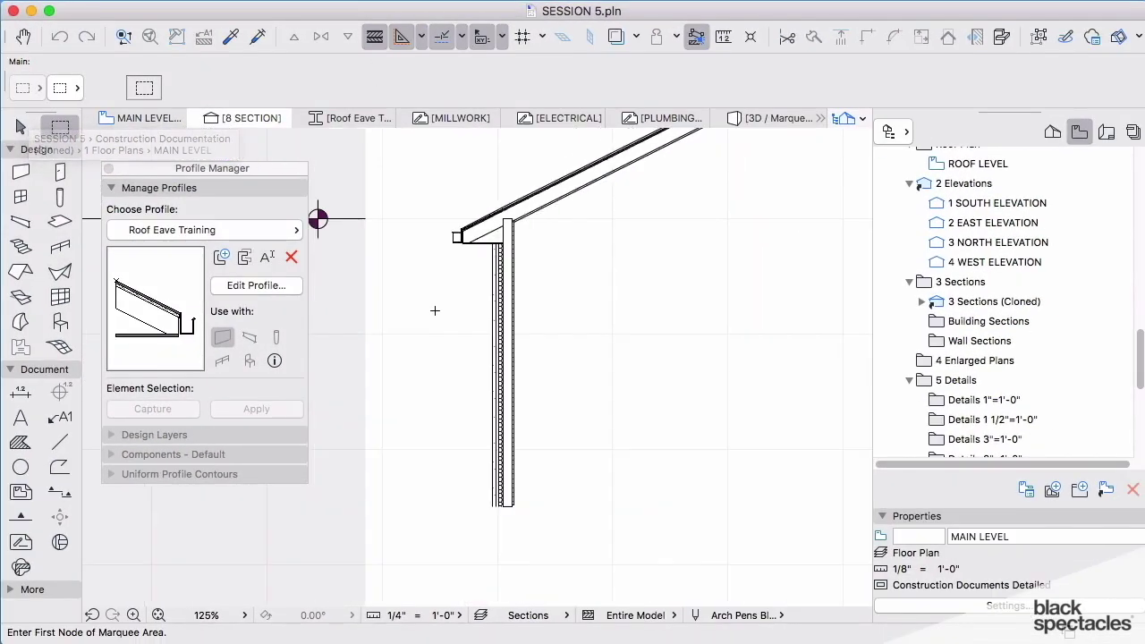
scroll(435, 310, down, 6)
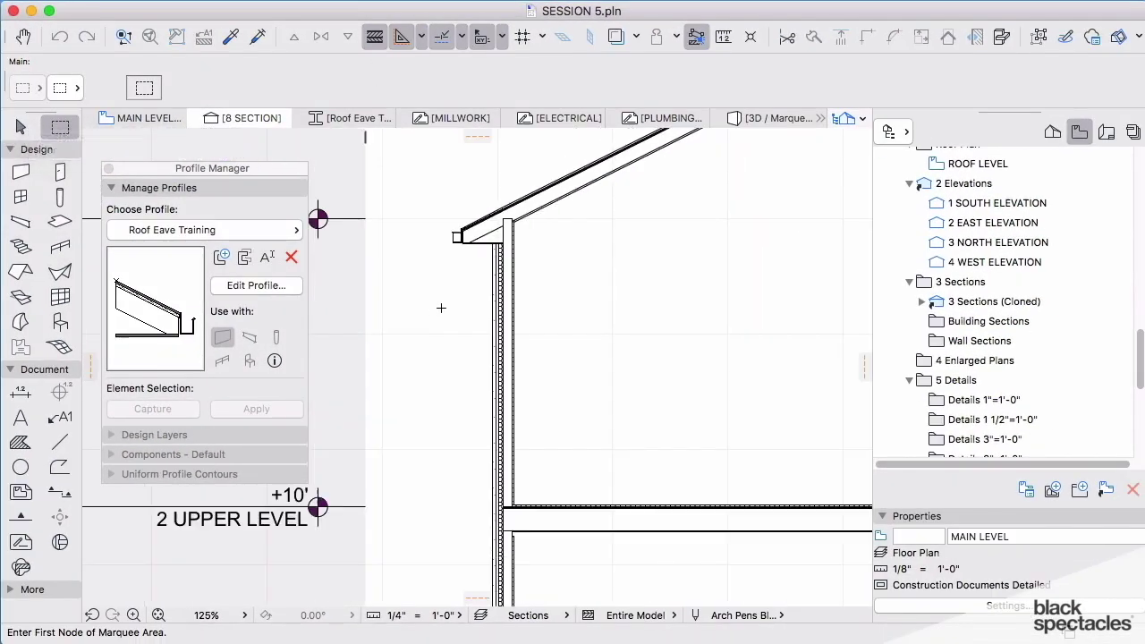
Merge the upper-level exterior wall with the roof at the right-hand eave of the section, and clear the selection
scroll(639, 262, up, 4)
scroll(639, 262, up, 4)
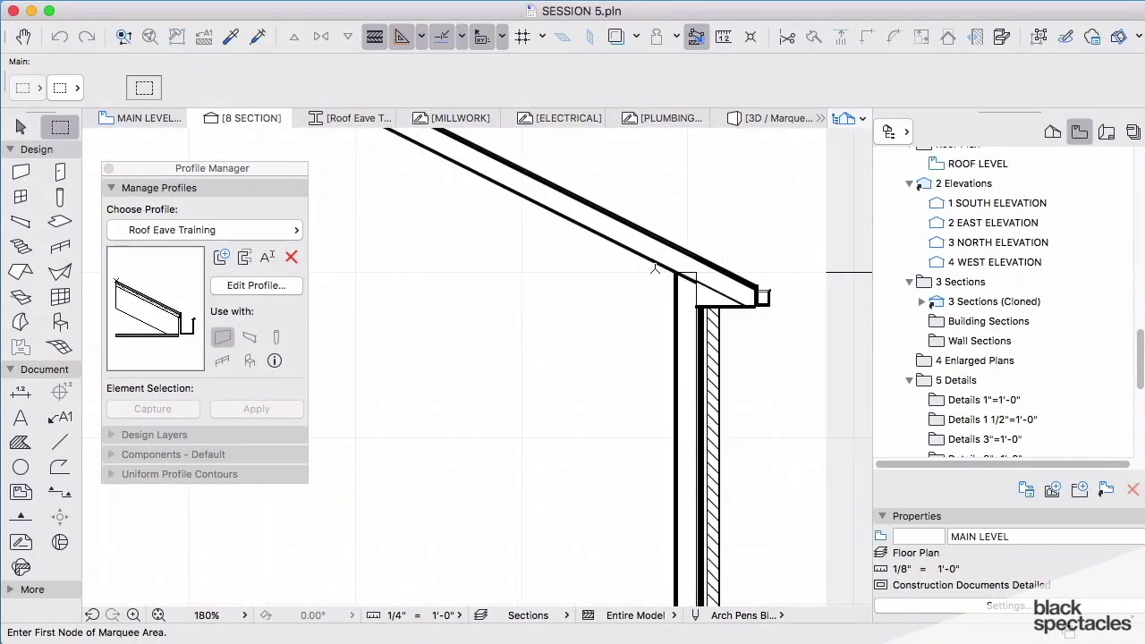
click(684, 283)
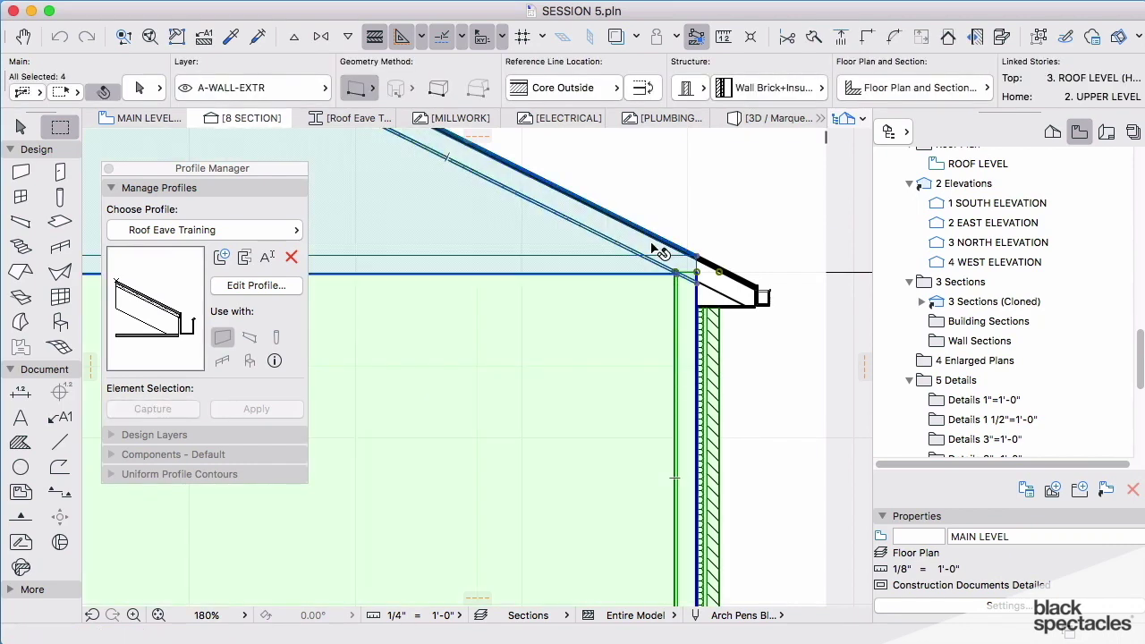
shift+click(685, 259)
right_click(708, 191)
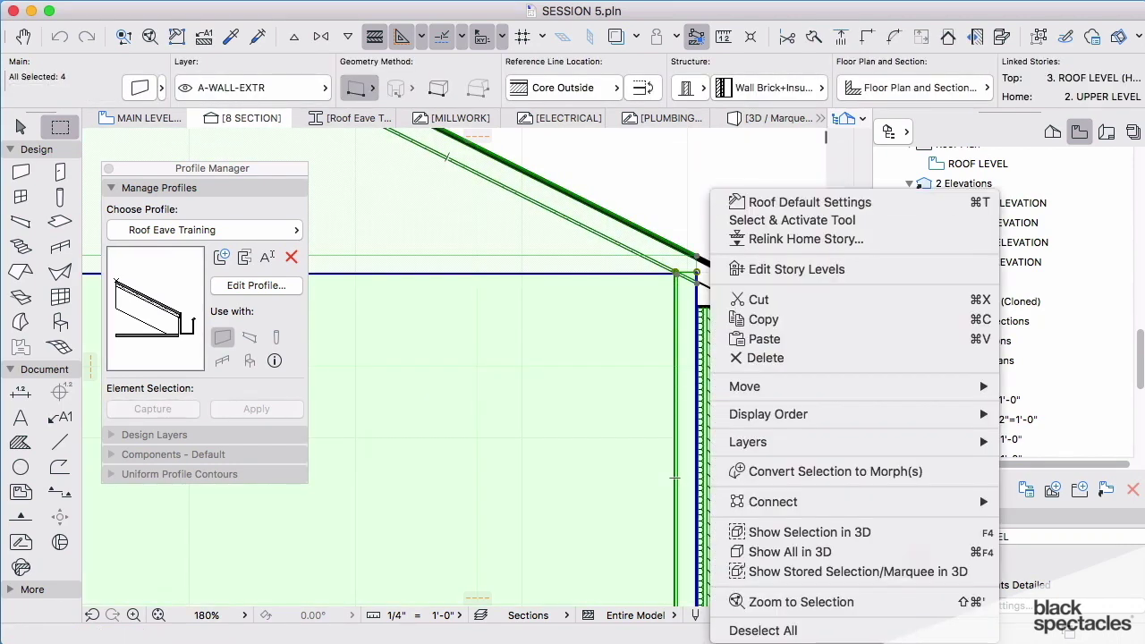
mouse_move(824, 501)
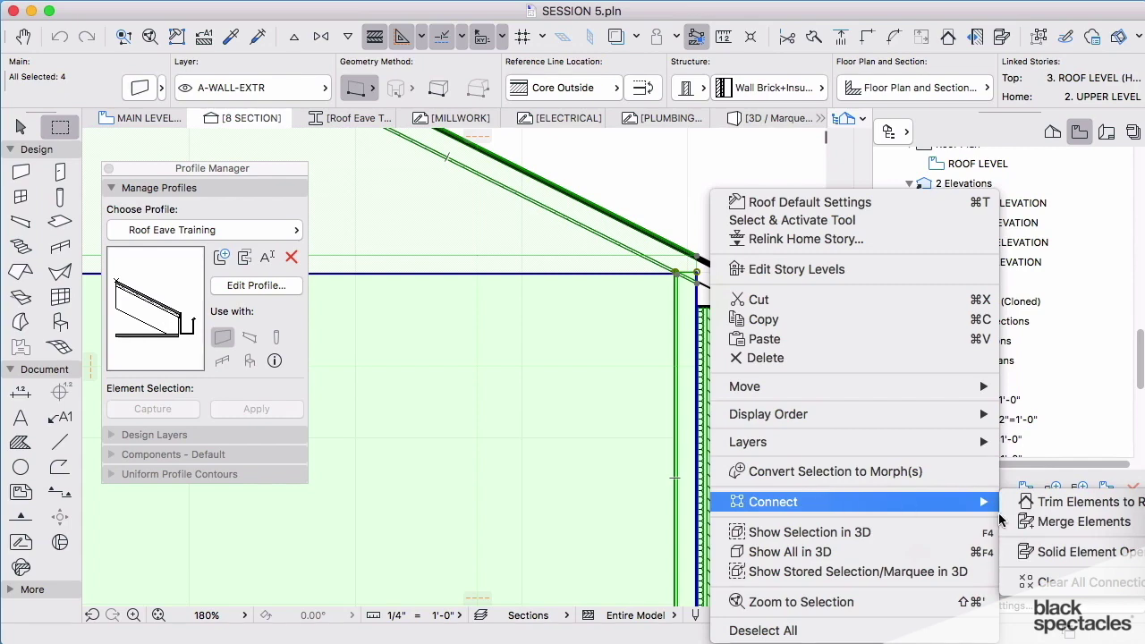
click(1078, 522)
key(Escape)
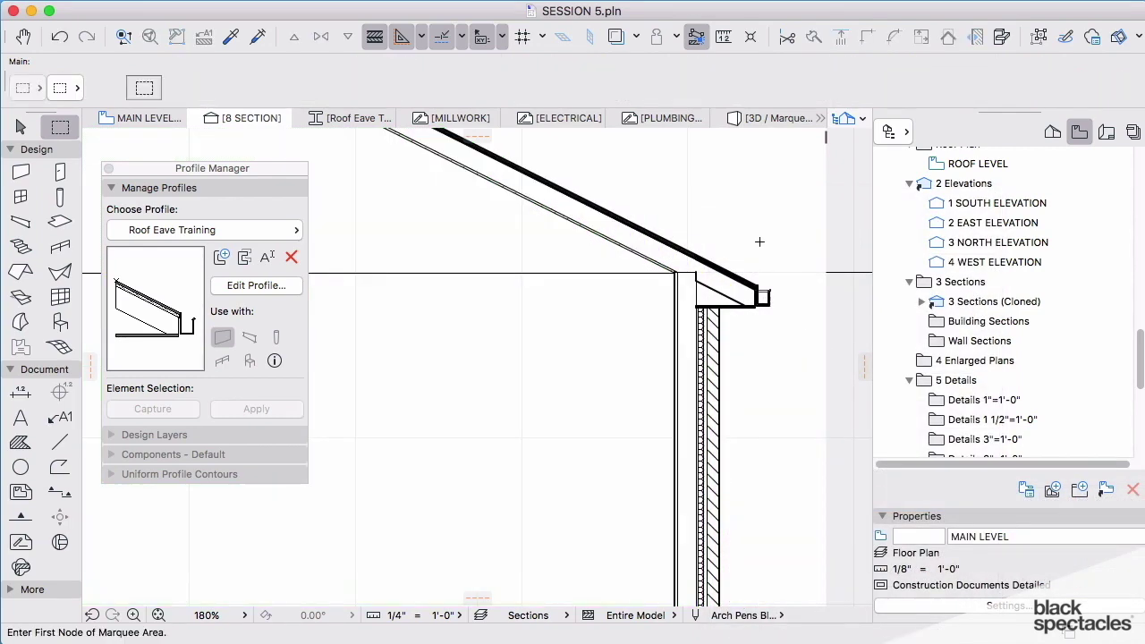
Start saving the current section as a view in the Building Sections folder, with zooming set to Fit in window
scroll(647, 326, down, 6)
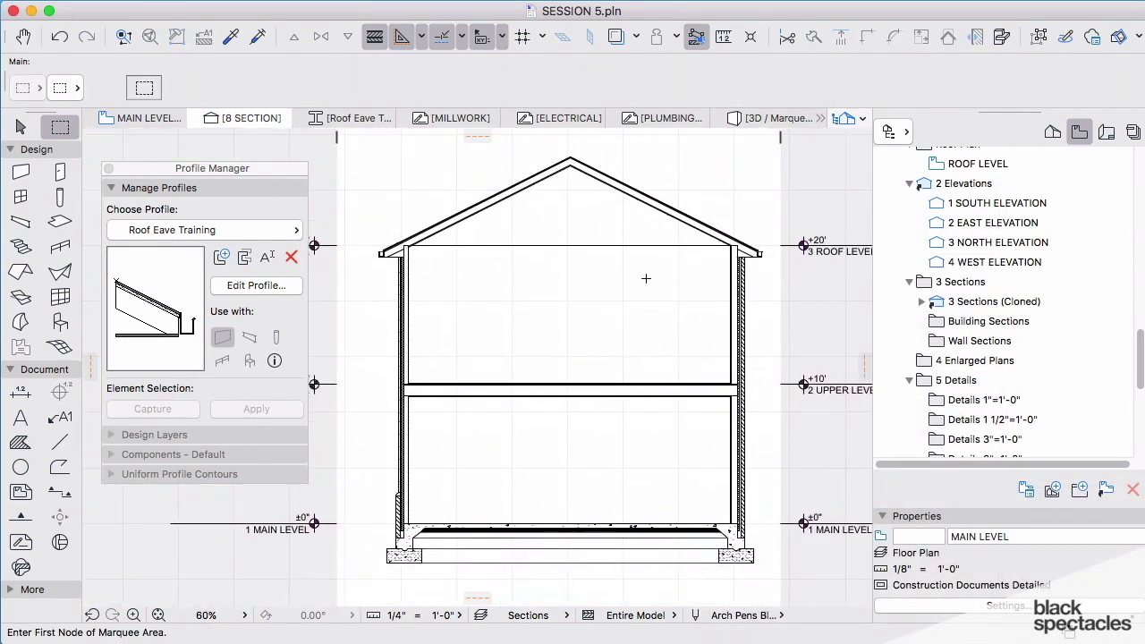
scroll(644, 284, down, 1)
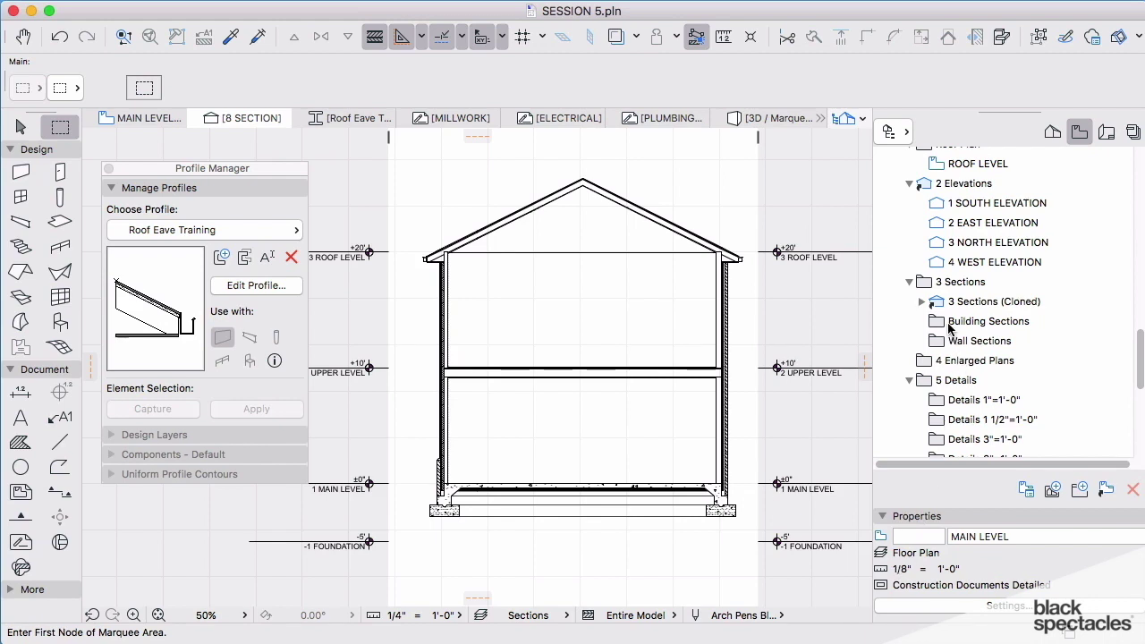
right_click(950, 323)
click(982, 335)
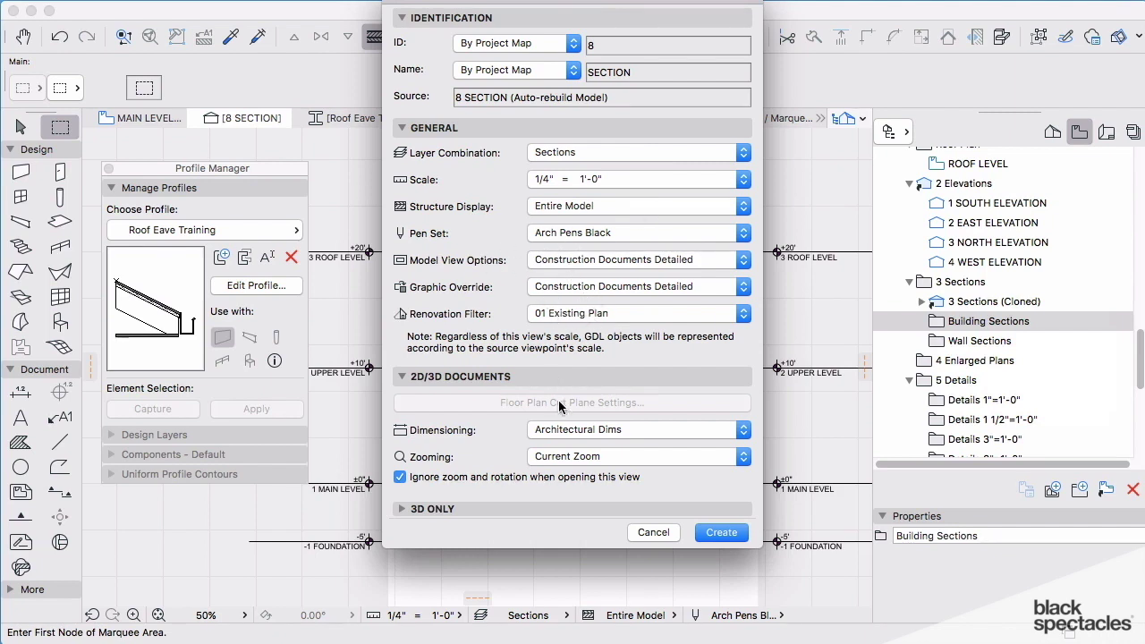
click(573, 458)
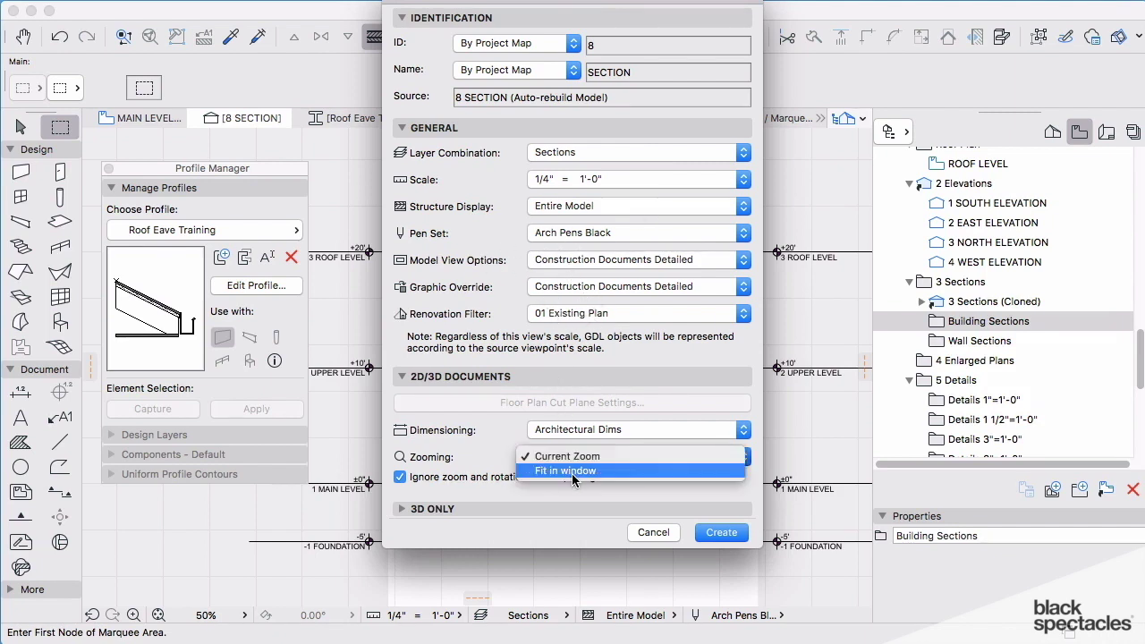
click(577, 472)
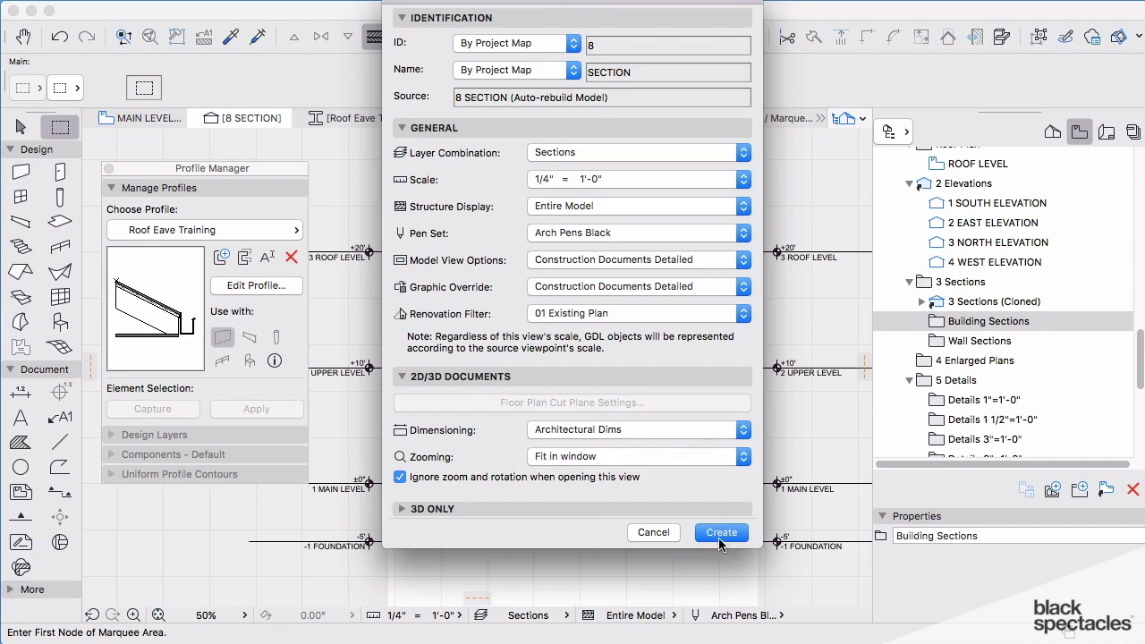
Switch the new view's ID to Custom and clear it
click(570, 73)
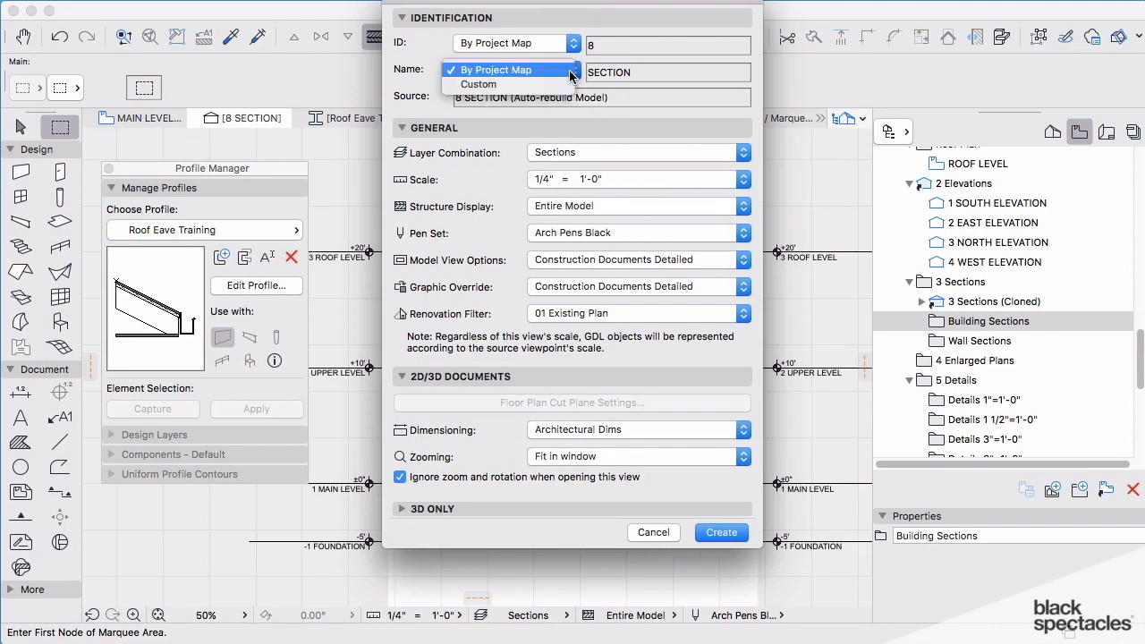
click(564, 48)
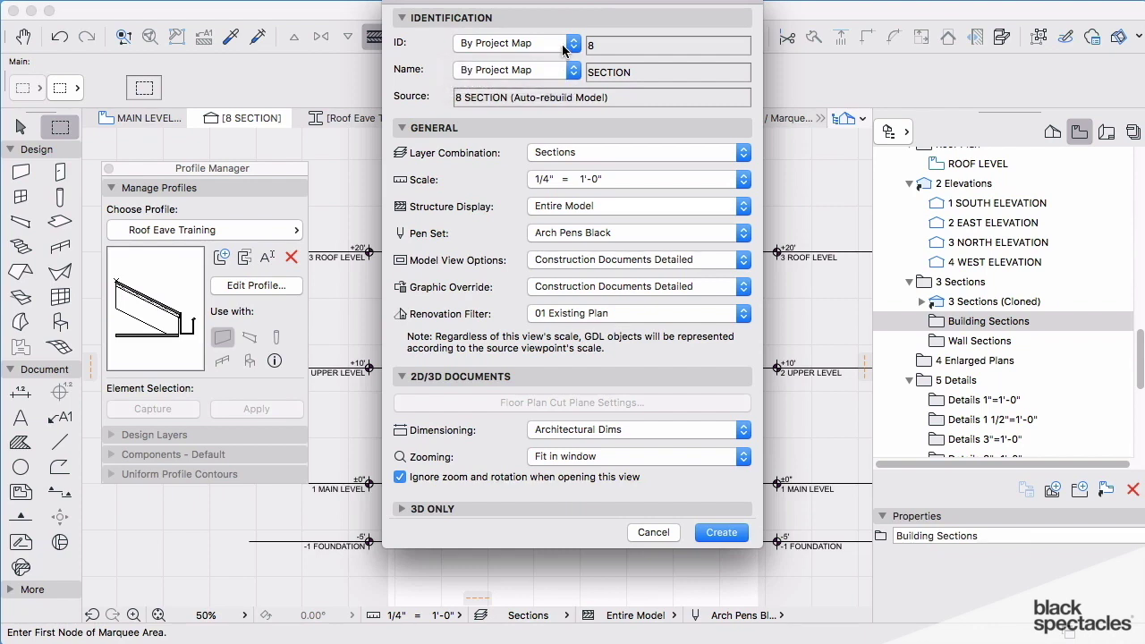
click(572, 43)
click(533, 73)
key(BackSpace)
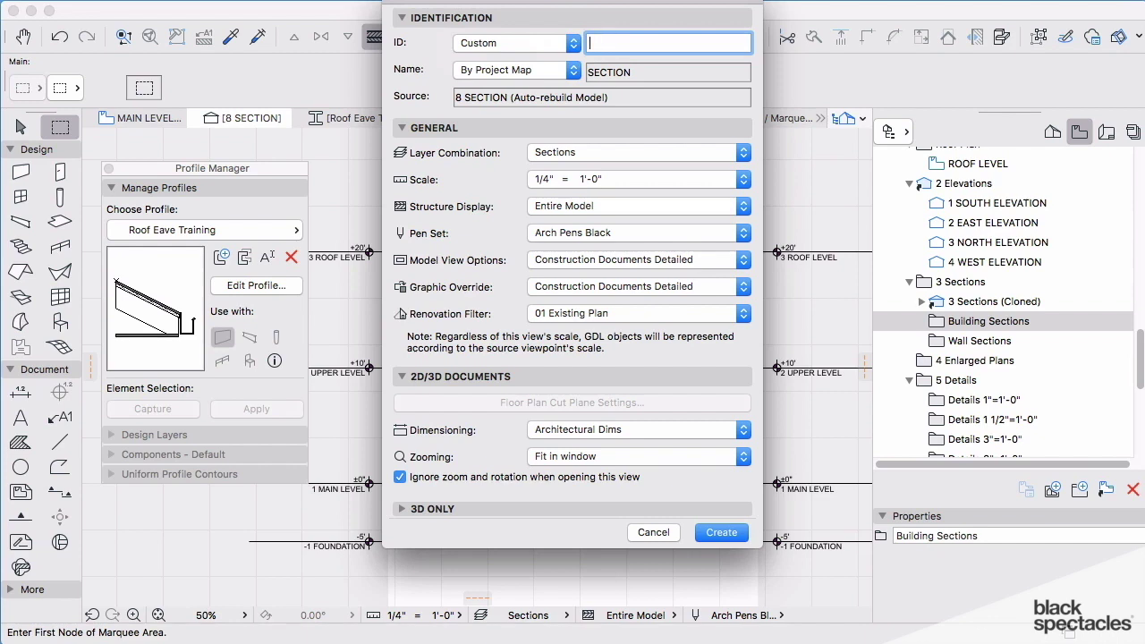
Give the new view the custom name TRANVERSE SECTION and create it
click(572, 70)
click(501, 87)
click(588, 75)
text(TRAN)
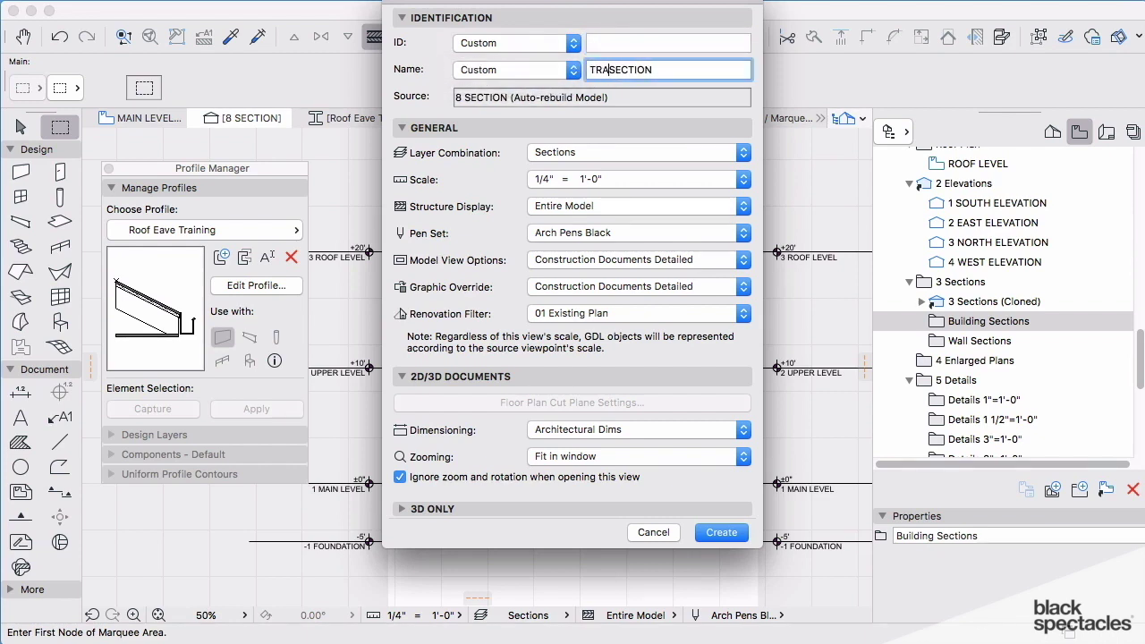
text(SVERS)
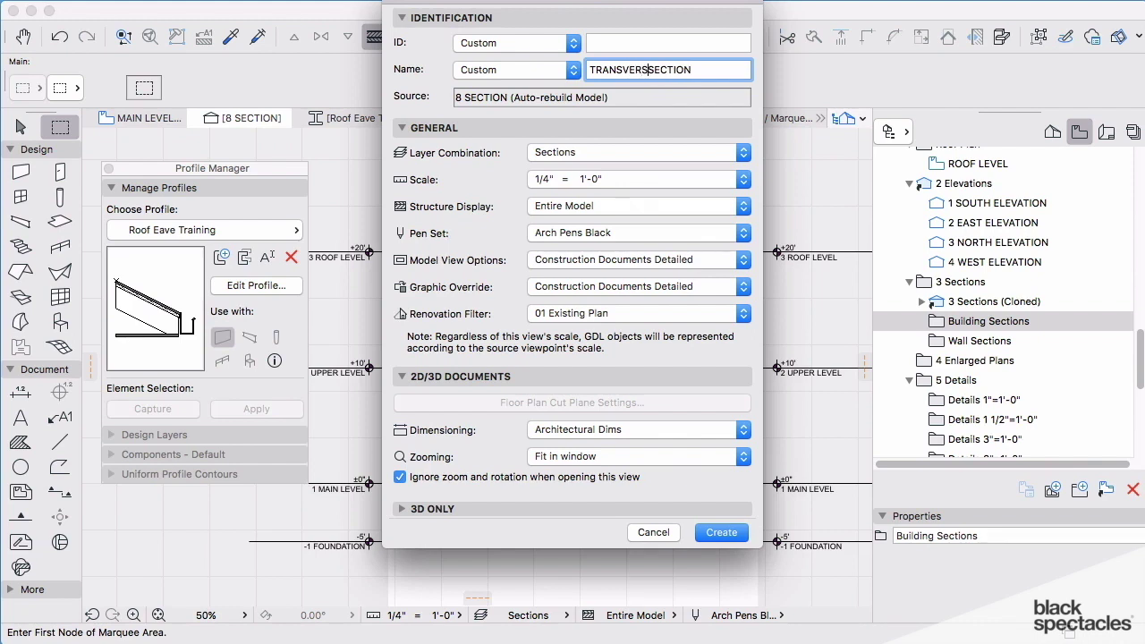
key(BackSpace)
key(BackSpace)
key(BackSpace)
key(BackSpace)
text(VERSE)
click(721, 532)
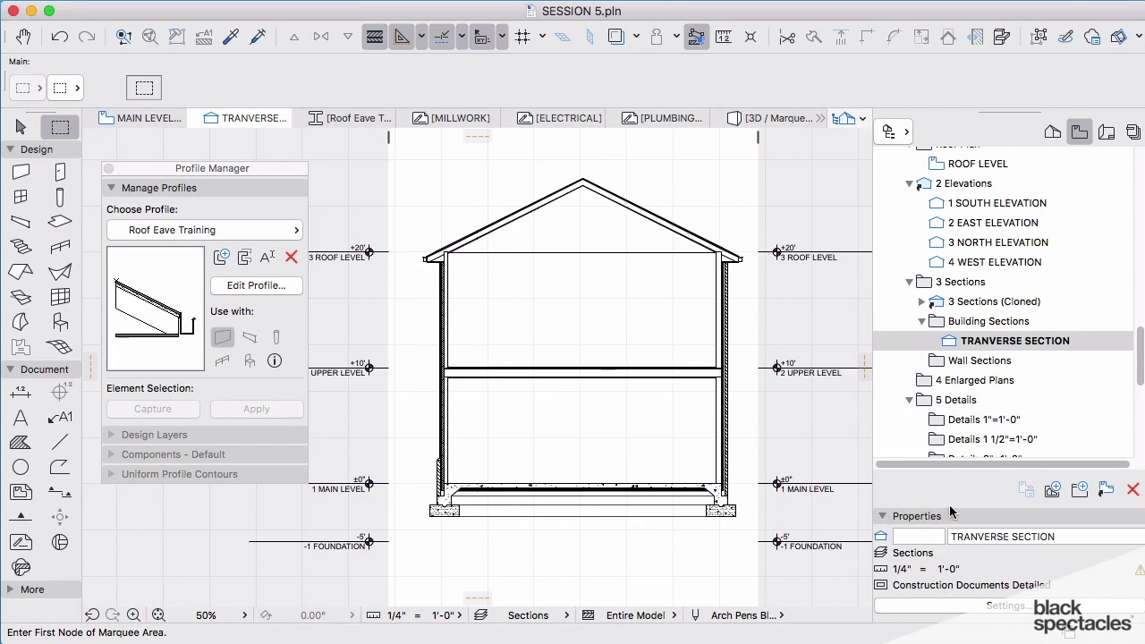
Review the view settings of TRANVERSE SECTION and close them
click(956, 607)
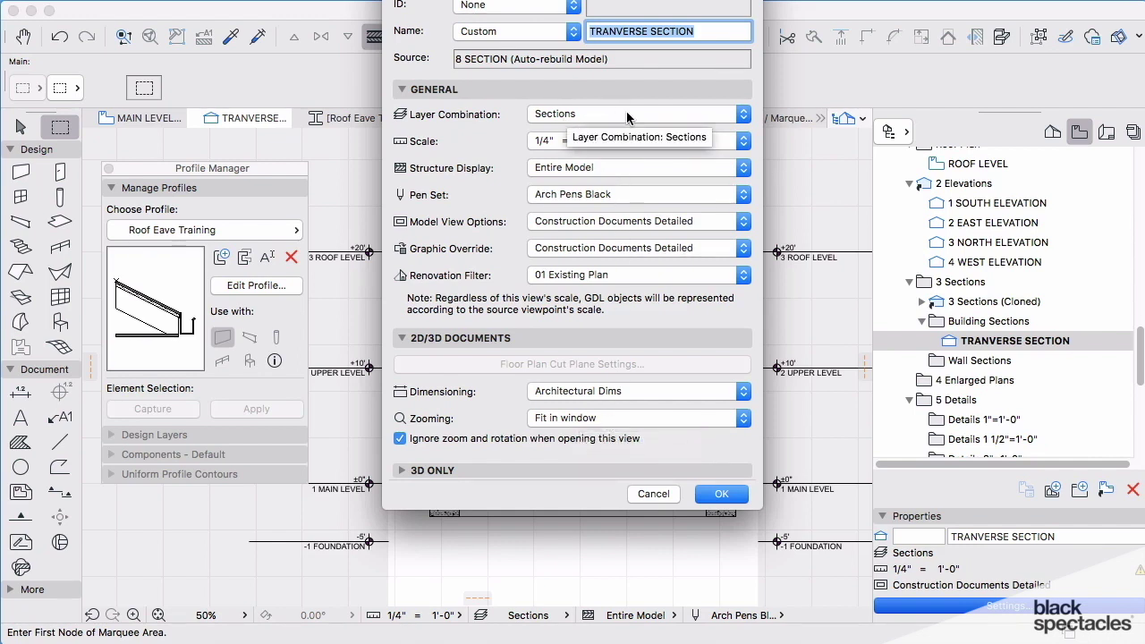
click(740, 497)
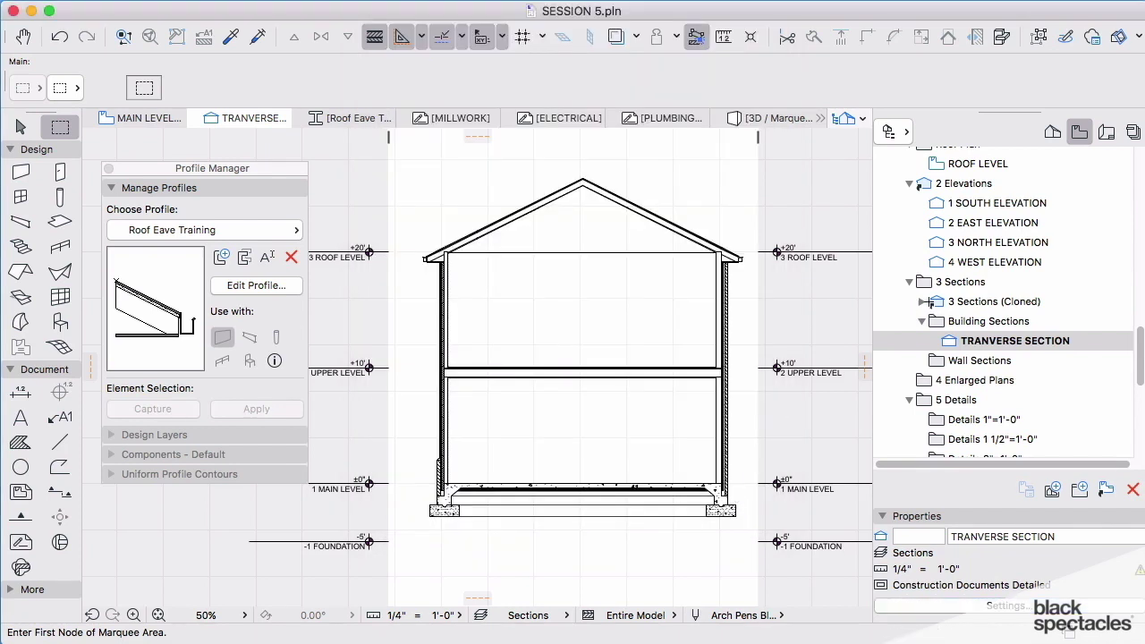